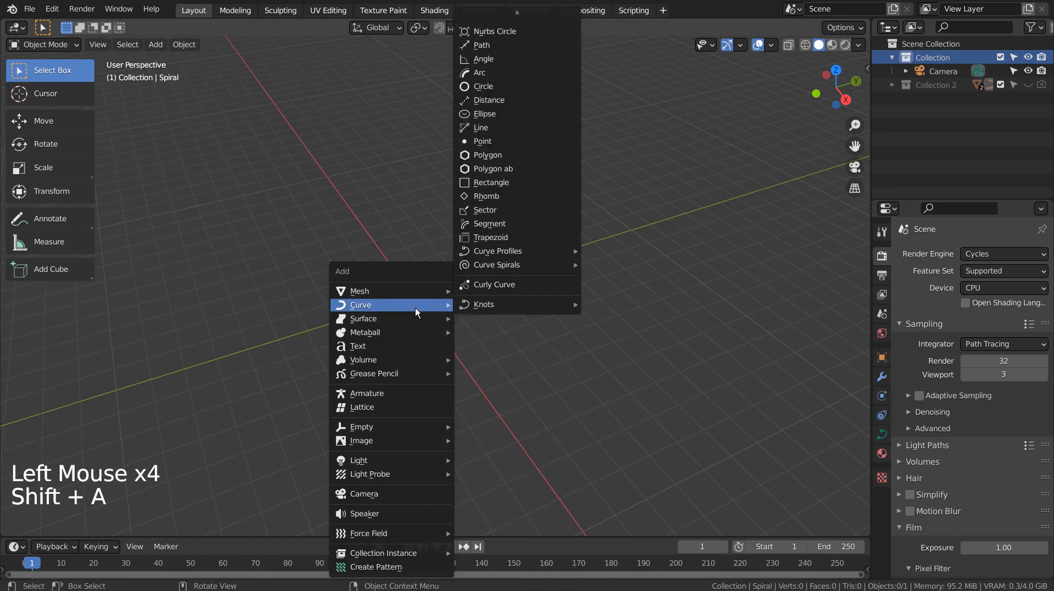
Add an Archimedean spiral curve with a radius growth of 0.23 and a radius of 0.40
mouse_move(538, 266)
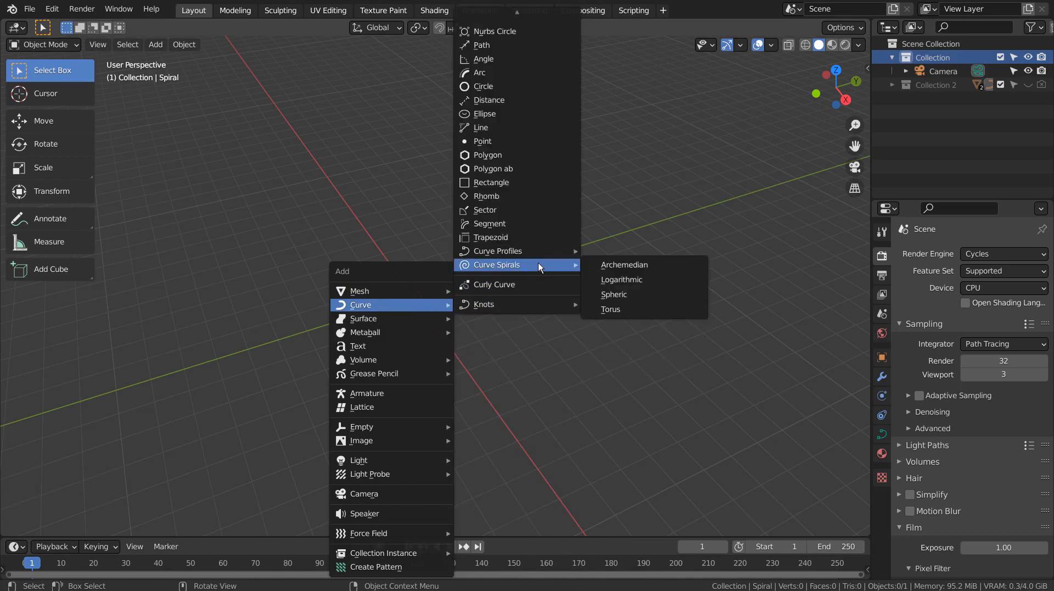
click(683, 265)
scroll(433, 317, up, 9)
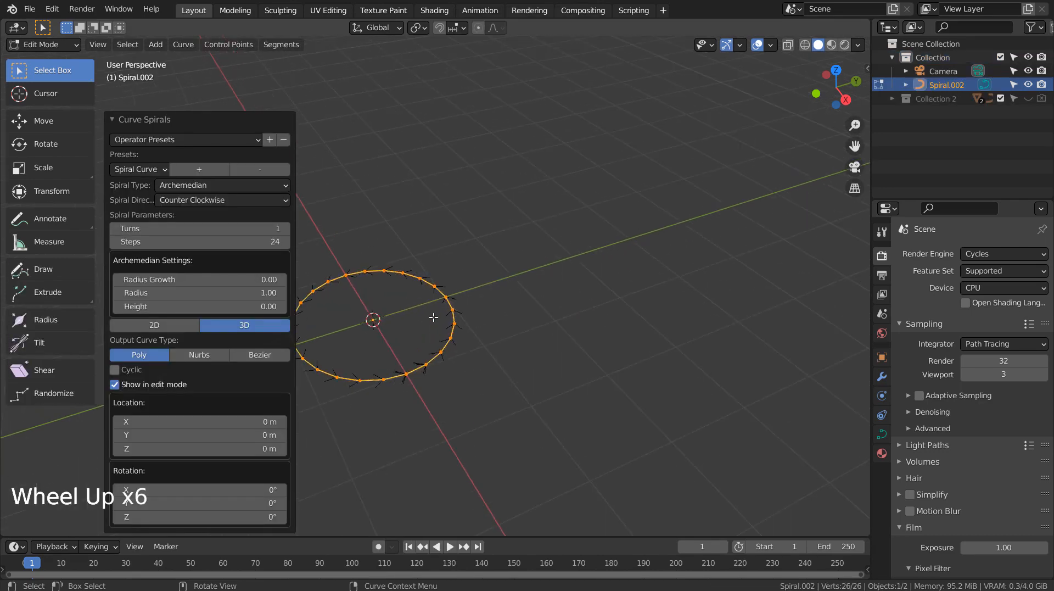
shift+middle_drag(433, 313, 592, 306)
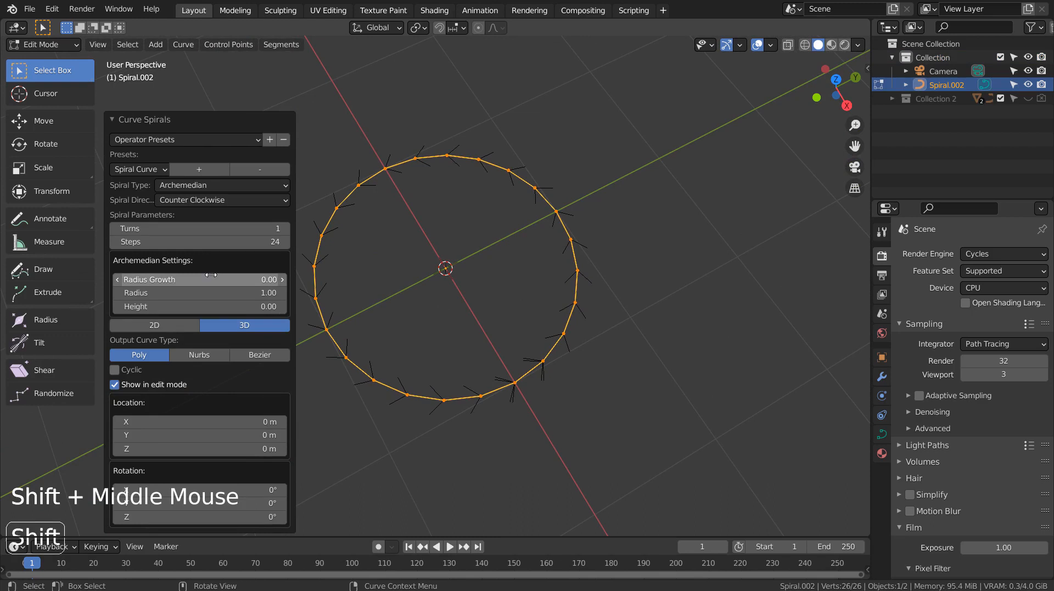
shift+drag(211, 274, 250, 303)
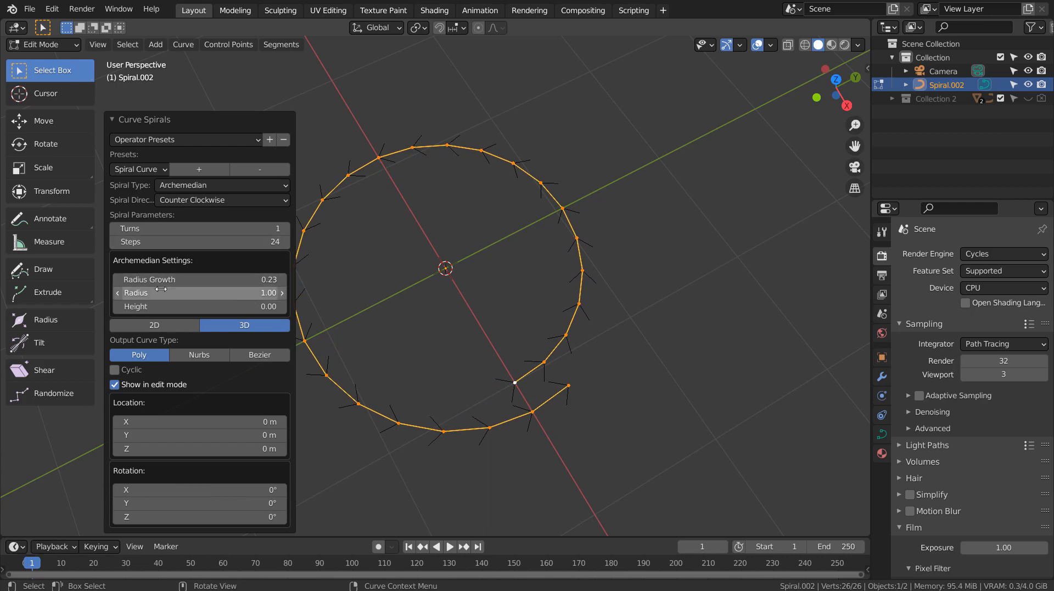
drag(156, 292, 145, 298)
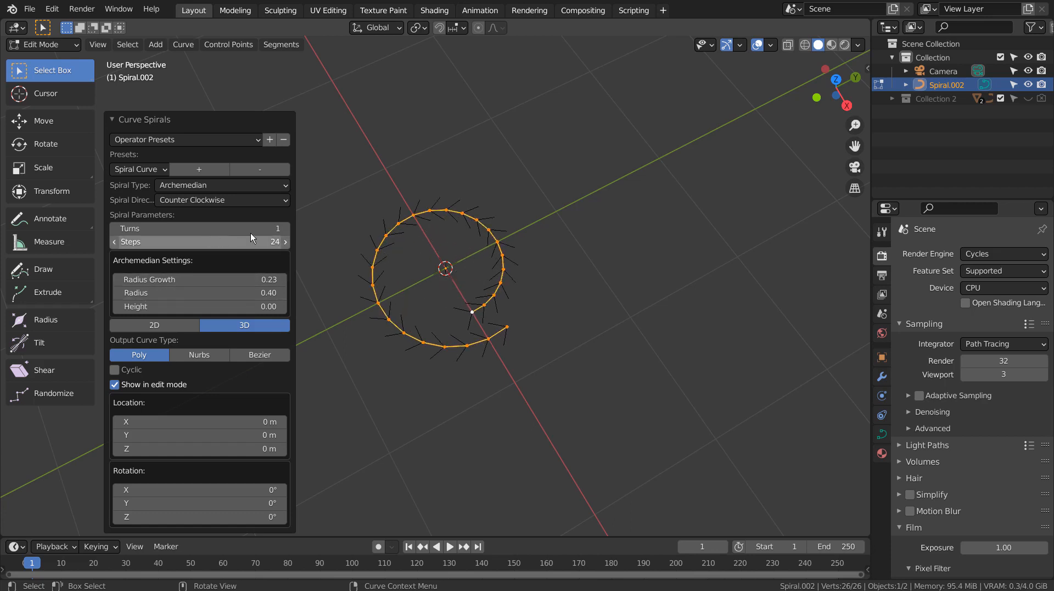
Set the spiral's number of turns to 6
click(286, 229)
click(286, 229)
click(286, 229)
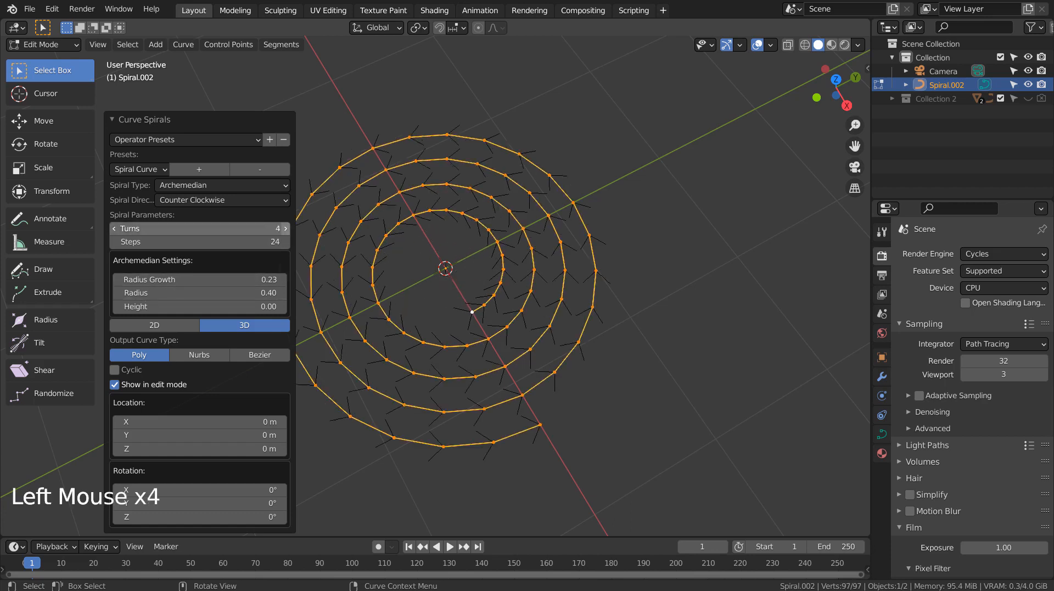
click(285, 229)
click(286, 229)
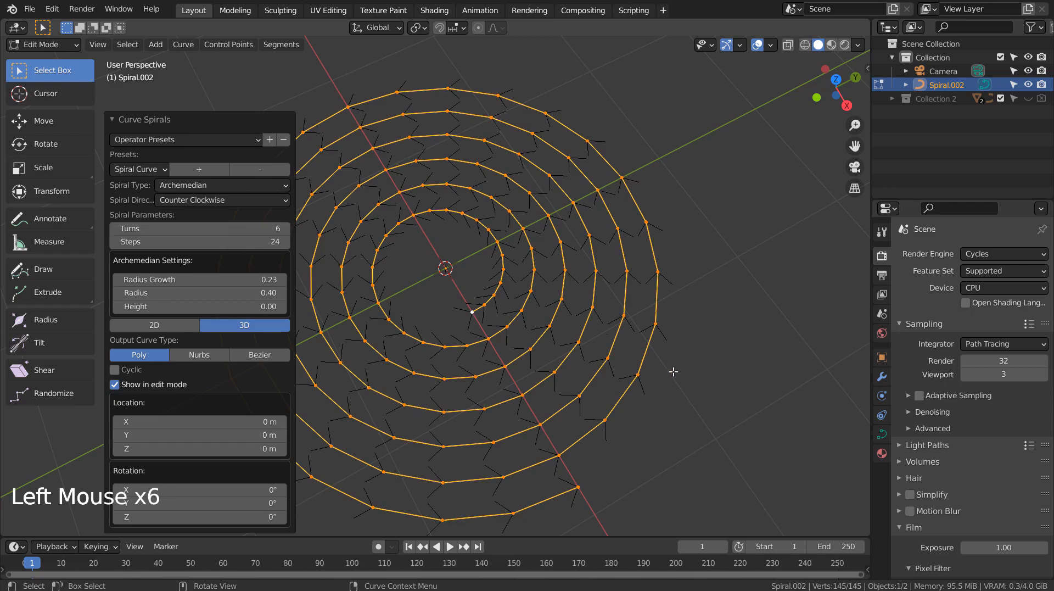
middle_drag(672, 371, 695, 354)
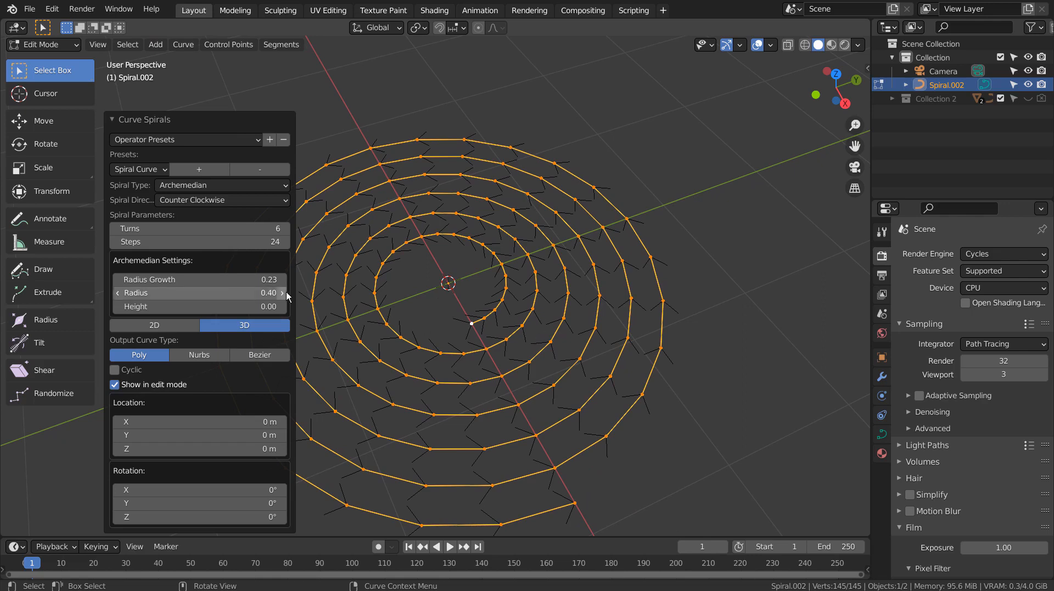
Set the spiral's radius to 0.53, radius growth to 0.42 and turns to 4
drag(189, 292, 228, 278)
shift+click(185, 279)
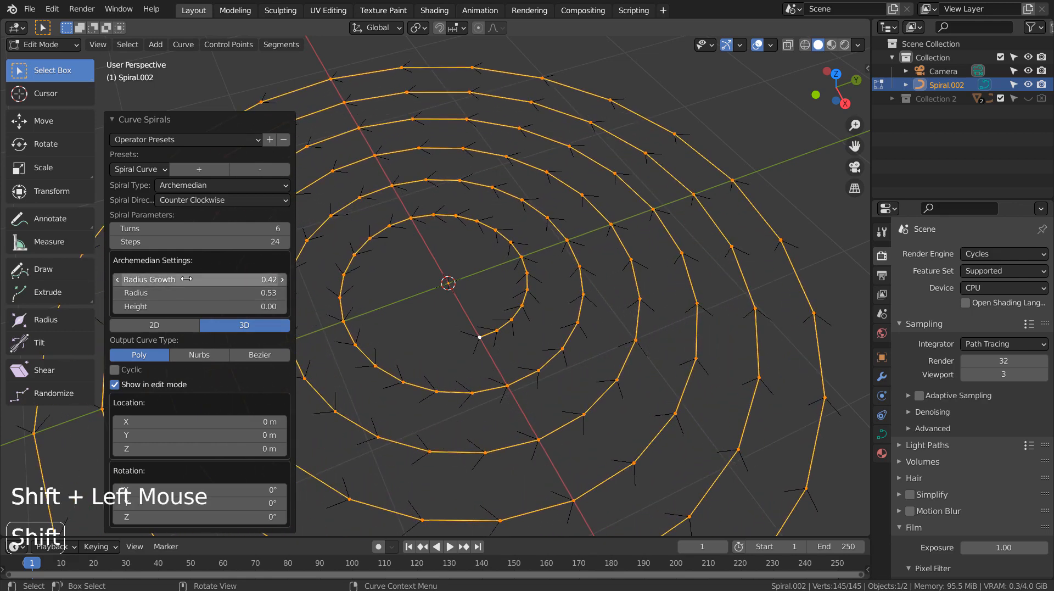
click(114, 231)
click(113, 230)
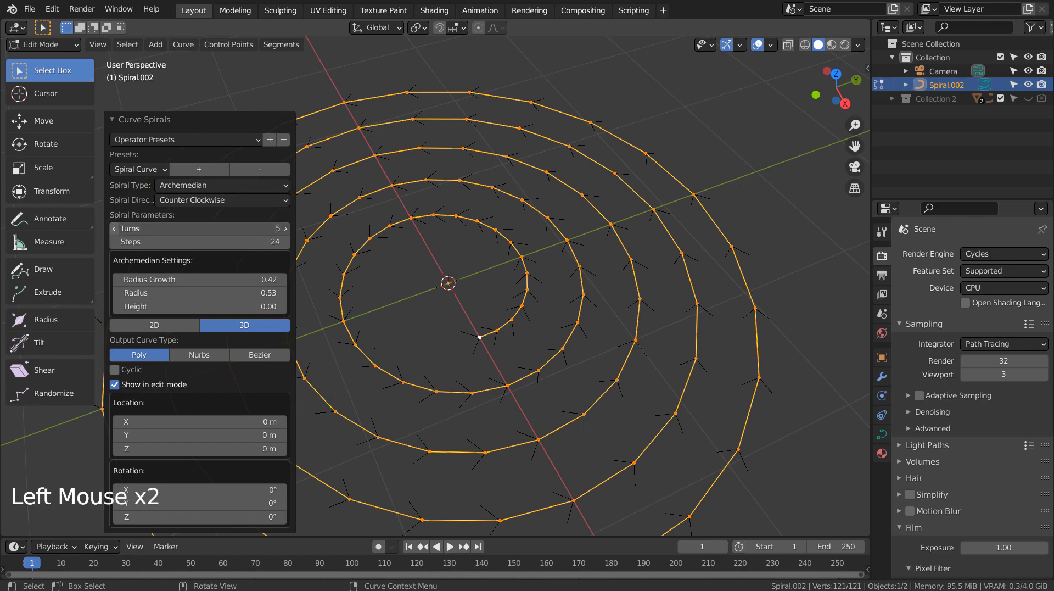
middle_drag(559, 310, 566, 313)
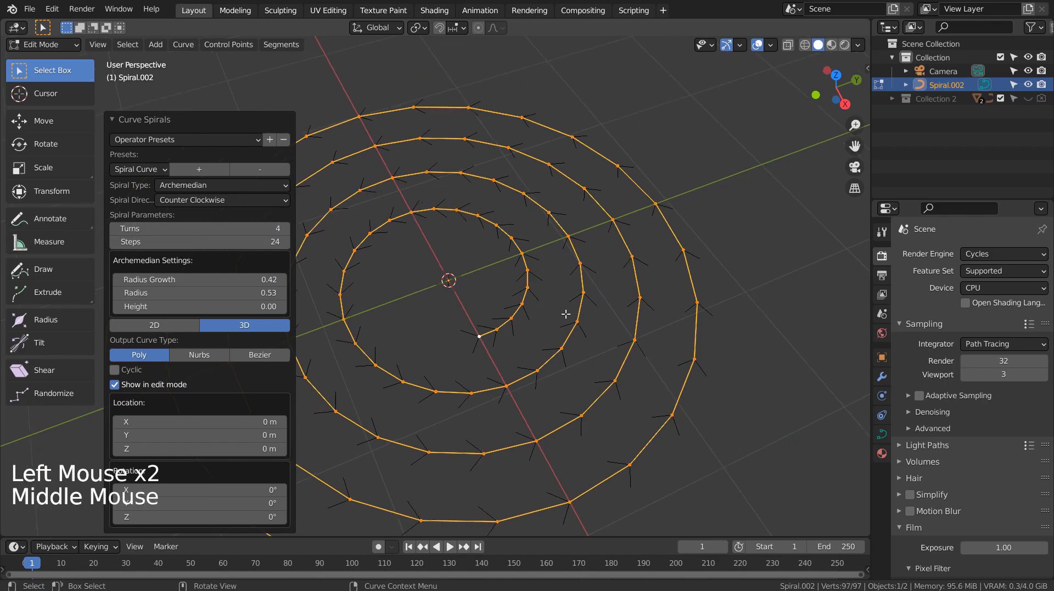
In top view, extrude the spiral's outer end point in four segments curving toward +Y and inward to a tip just outside the outer ring
key(KP_7)
scroll(566, 313, down, 3)
shift+middle_drag(610, 256, 725, 347)
click(711, 351)
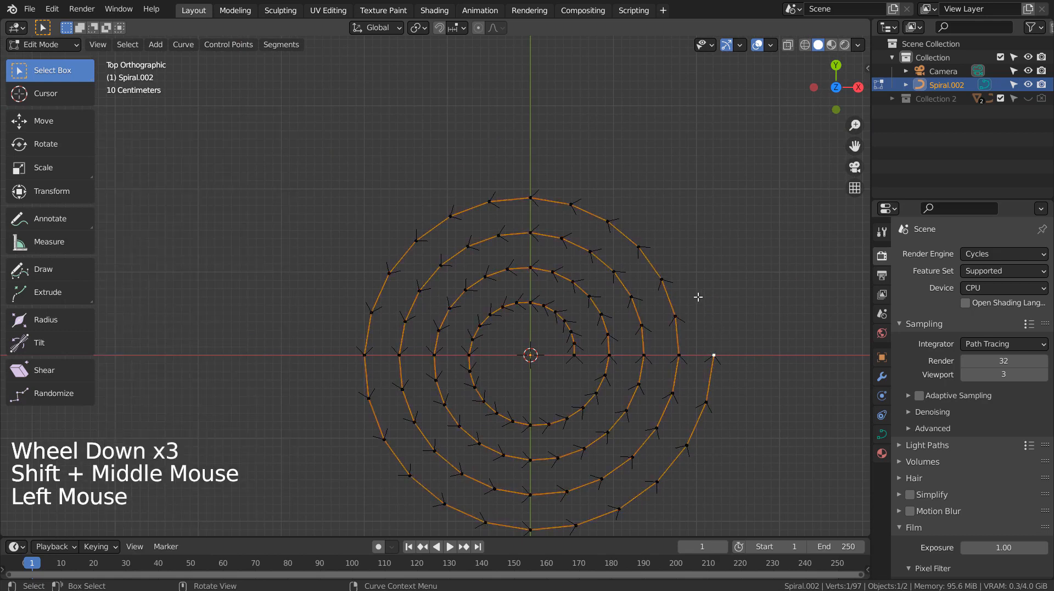
key(e)
click(676, 223)
key(e)
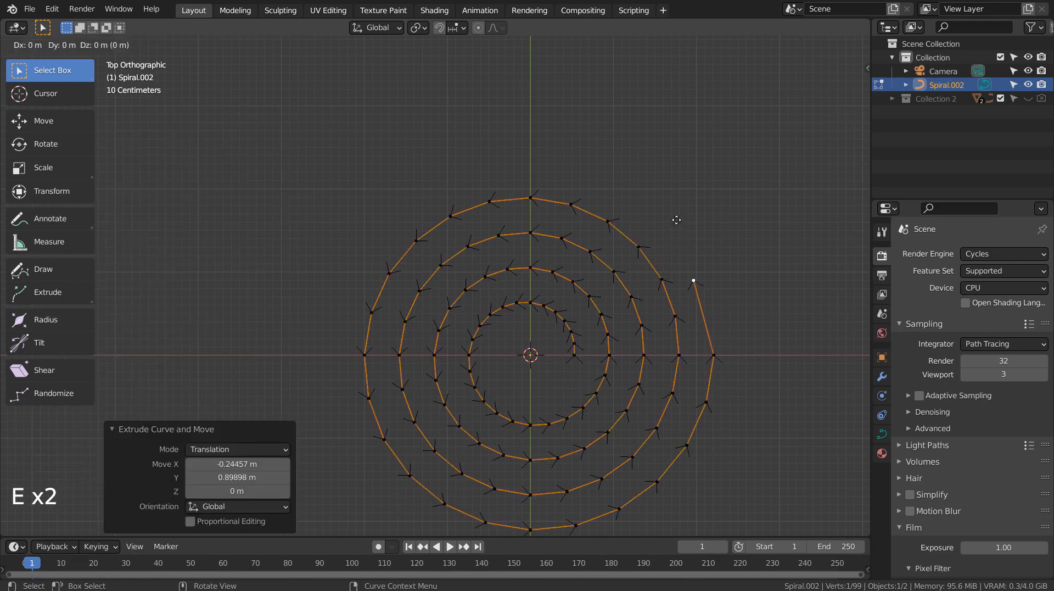
click(648, 154)
key(e)
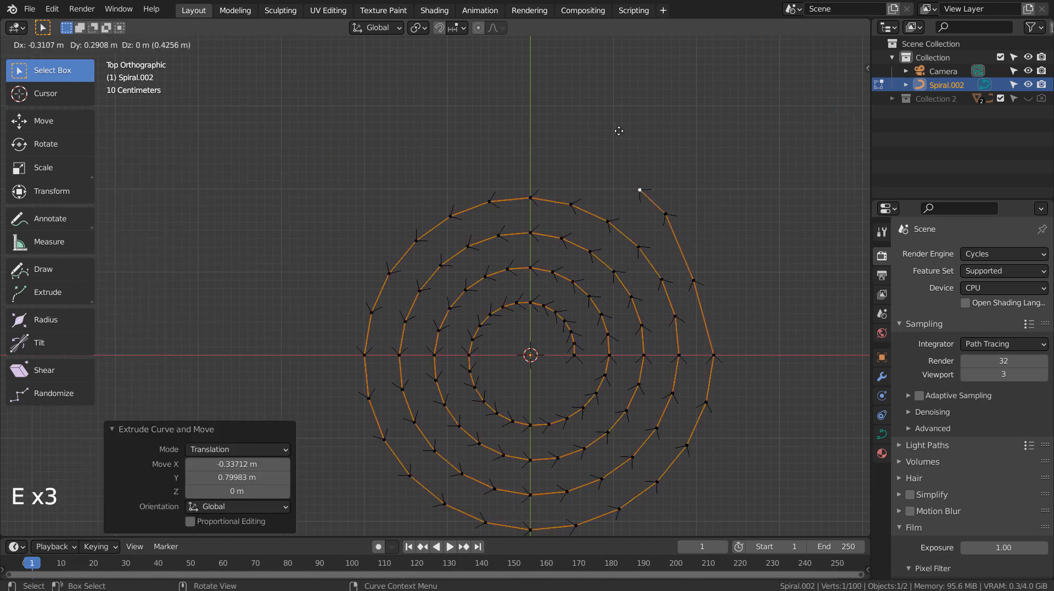
click(605, 126)
key(e)
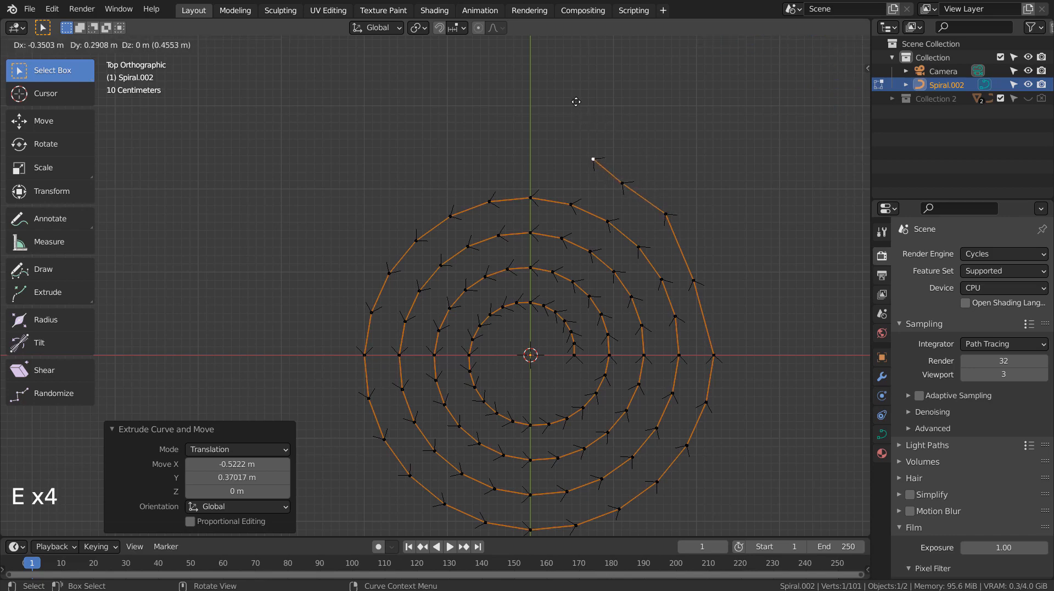
click(576, 101)
Extrude four segments back from the tip along the outside of the new strand, down to the positive X axis
key(e)
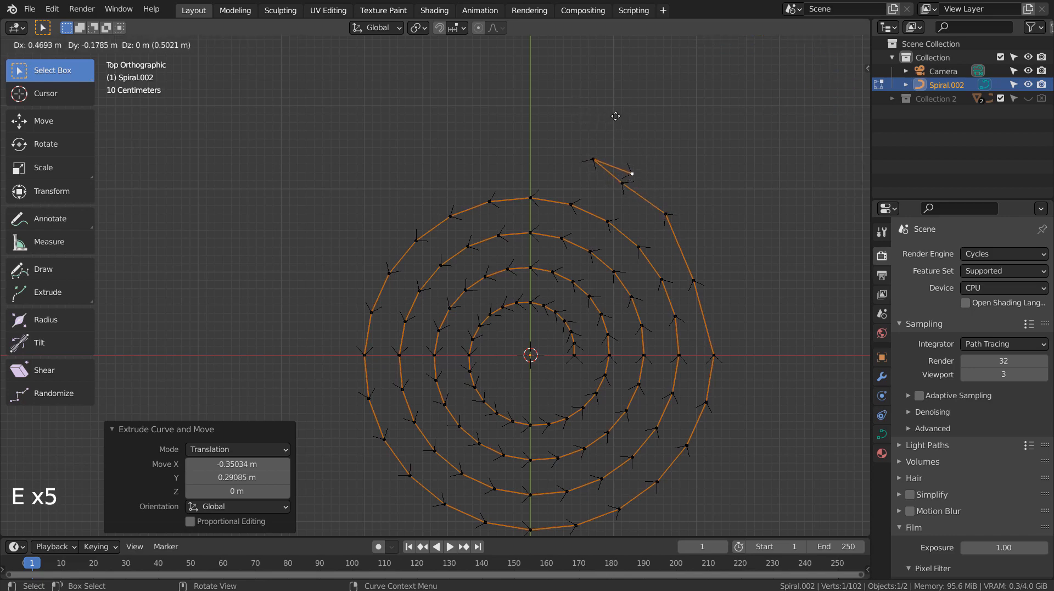
click(616, 116)
key(e)
click(665, 146)
key(e)
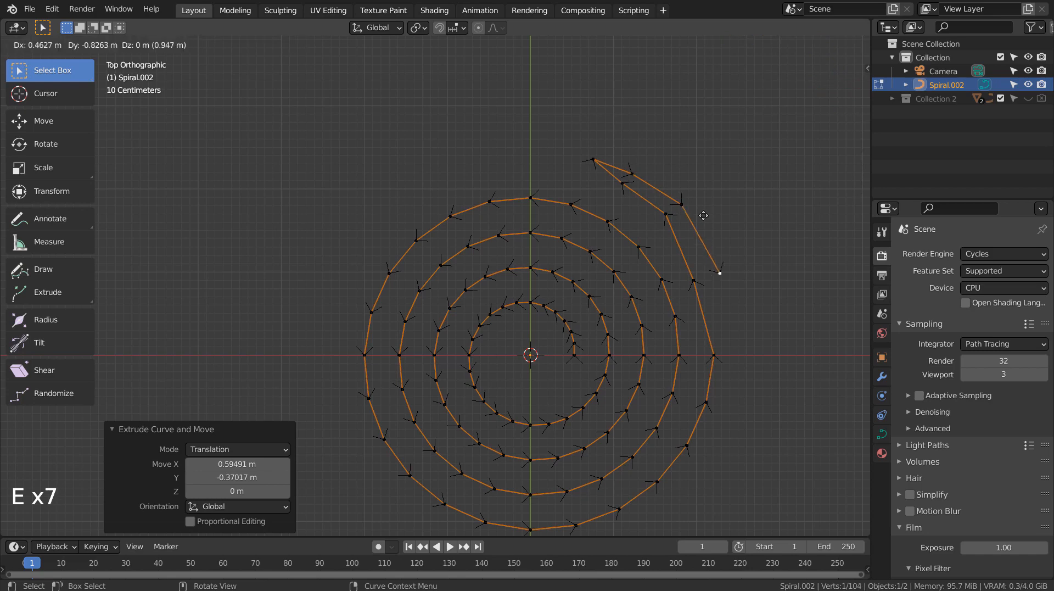
click(699, 213)
key(e)
click(717, 291)
Extrude three segments from the X axis toward -Y, following the outside of the spiral's outer ring
key(e)
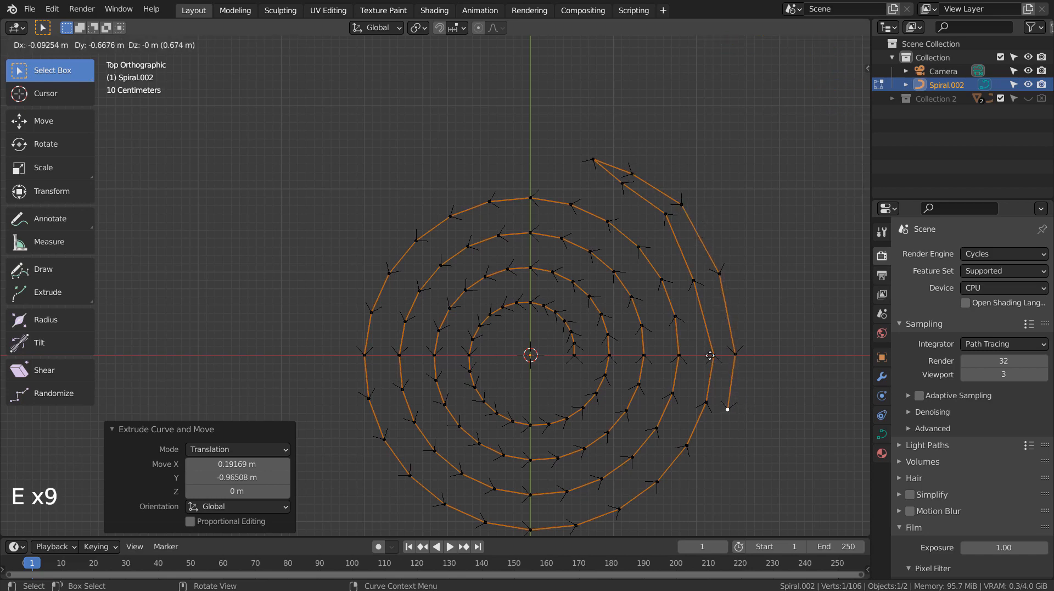
click(710, 355)
key(e)
click(689, 412)
key(e)
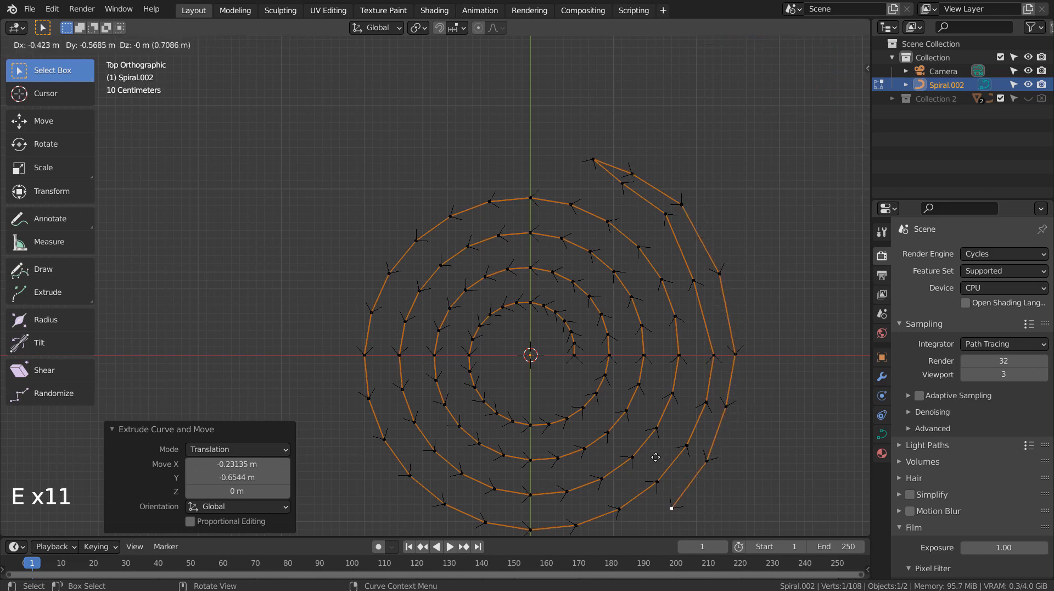
click(656, 457)
Continue the outer outline with three extruded segments around the -Y side, ending at the negative Y axis
shift+middle_drag(574, 396, 562, 235)
key(e)
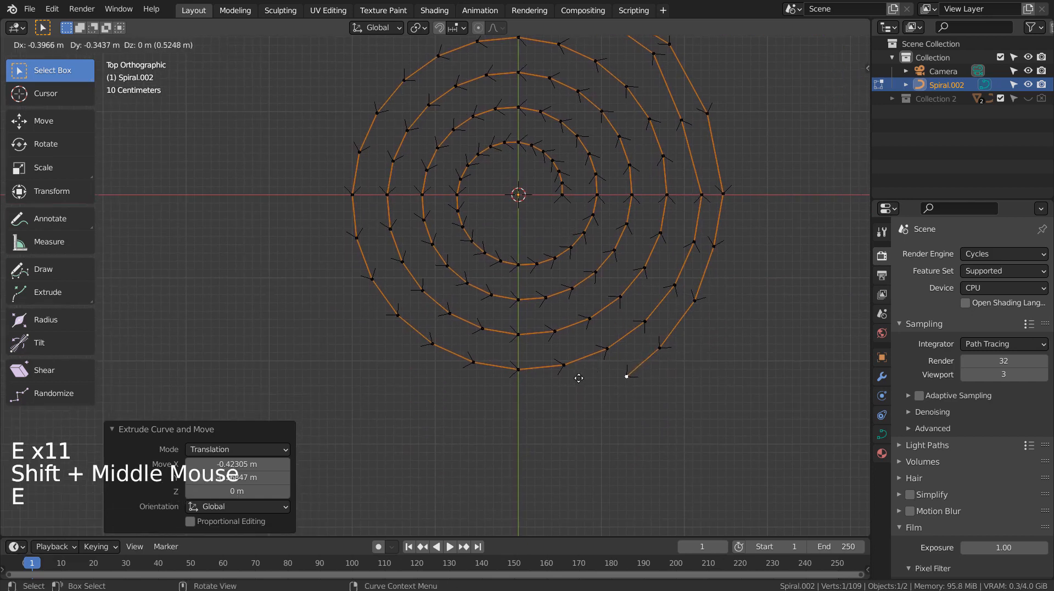
click(567, 378)
key(e)
click(526, 391)
key(e)
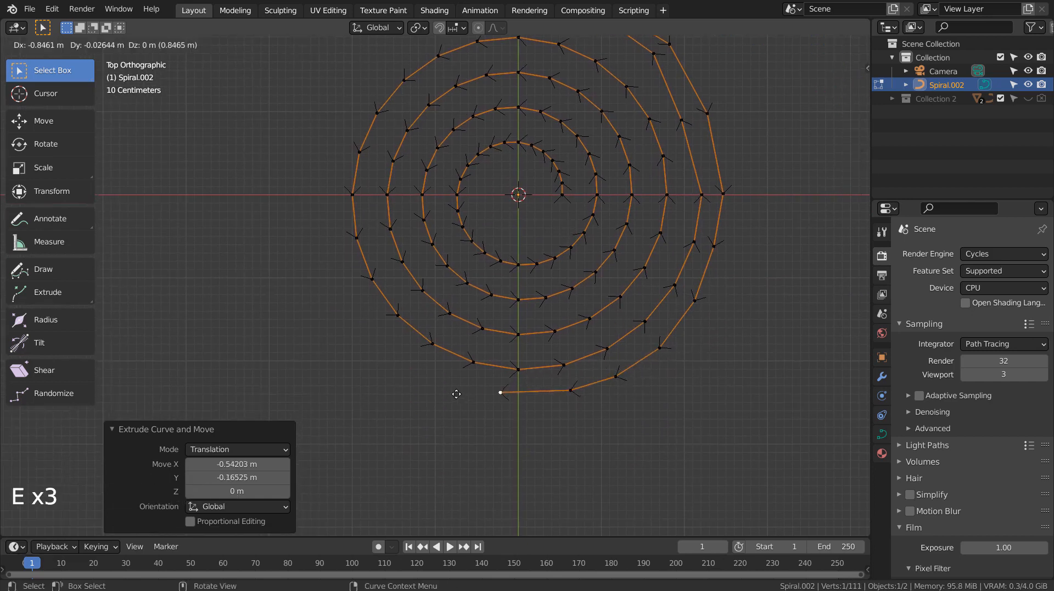
click(472, 394)
Extrude the outline from the negative Y axis around the outer ring, stopping just short of the negative X axis
key(e)
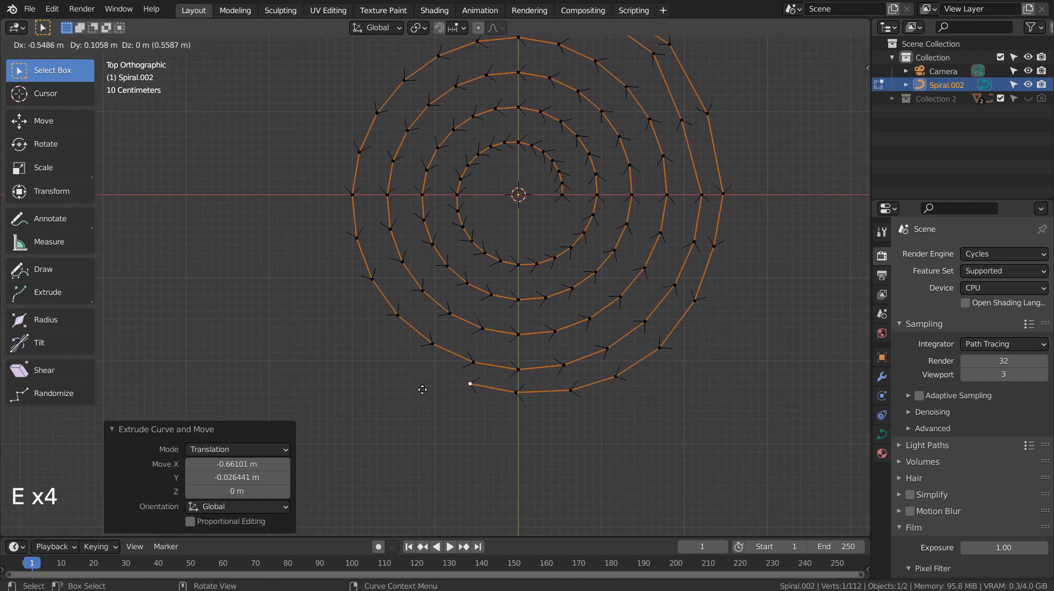
click(418, 391)
key(e)
click(378, 364)
key(e)
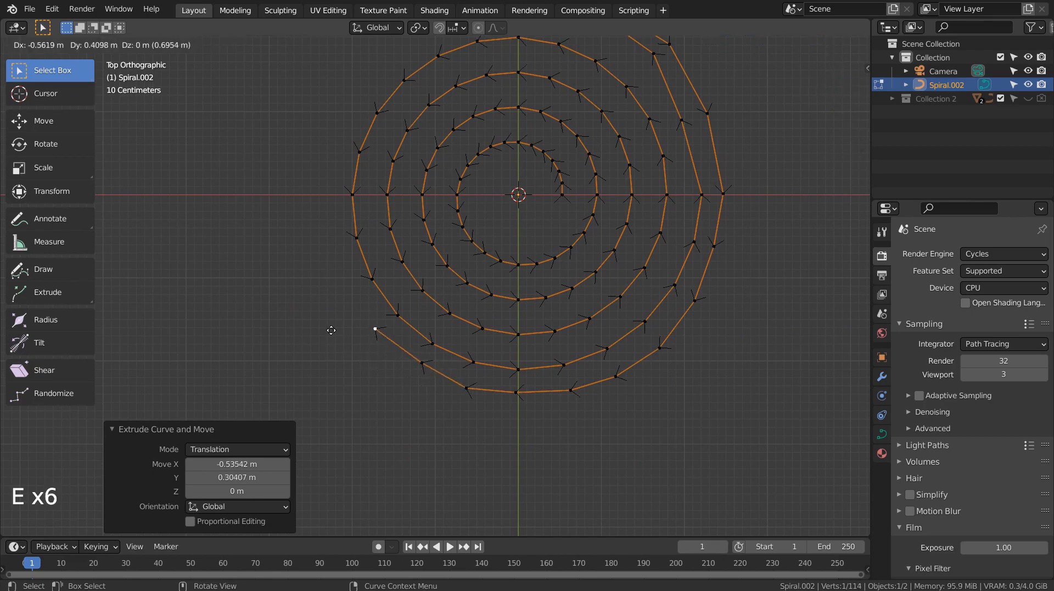
click(334, 330)
key(e)
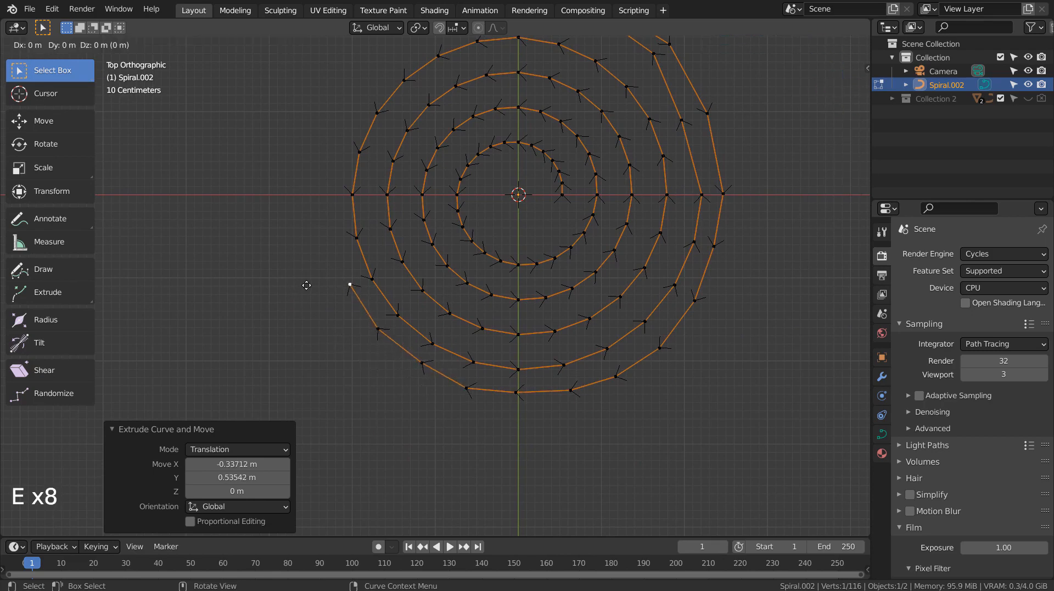
click(300, 241)
Extrude the outline across the negative X axis and up around the outer ring toward the positive Y axis
key(e)
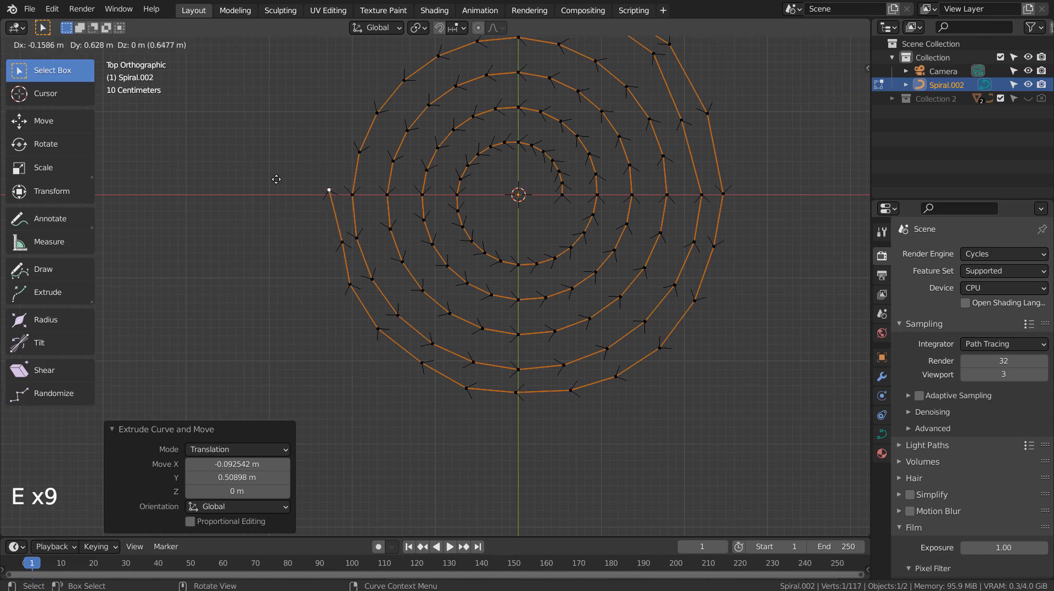
click(274, 190)
key(e)
click(282, 141)
key(e)
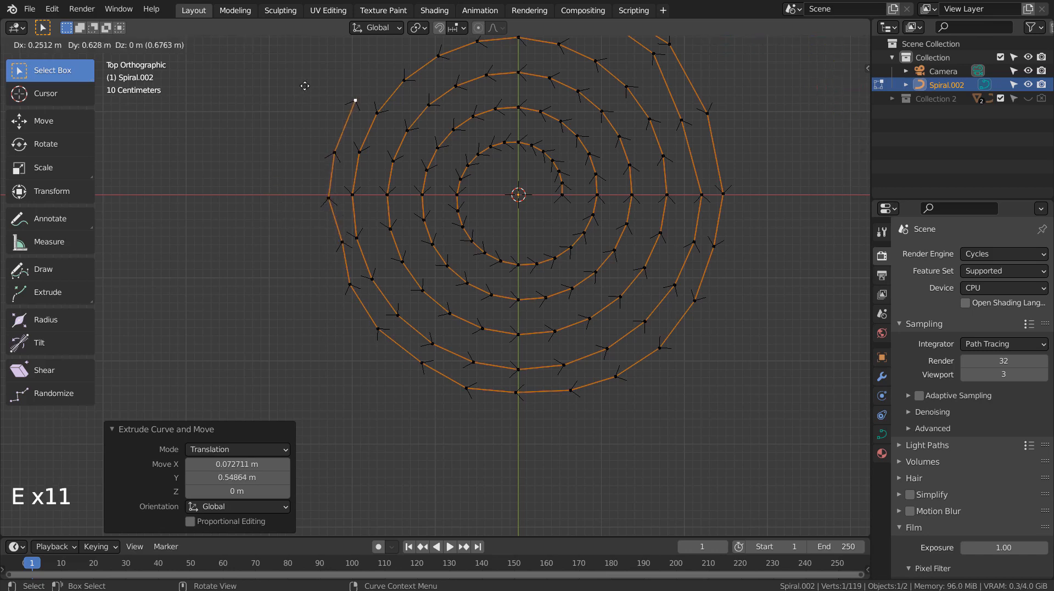
click(296, 93)
key(e)
click(328, 48)
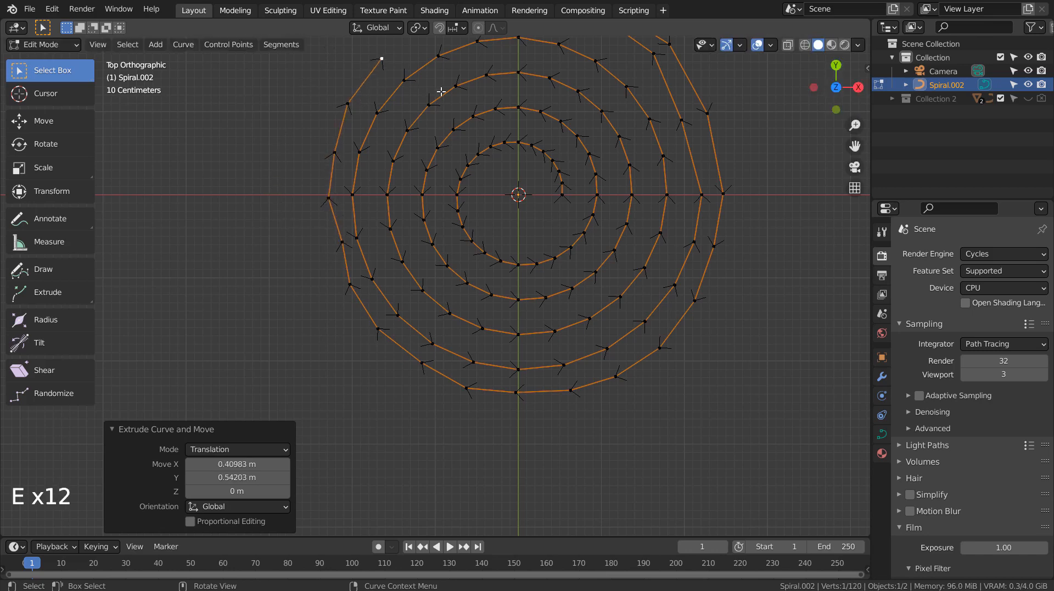
shift+middle_drag(440, 91, 353, 221)
key(e)
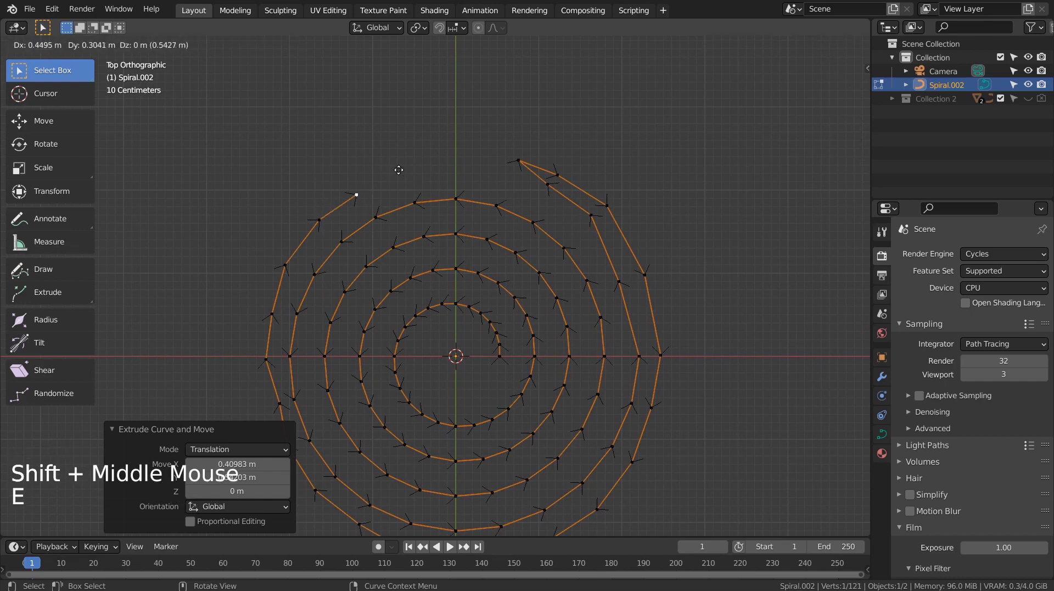
click(398, 169)
key(e)
click(450, 153)
key(e)
click(509, 144)
key(e)
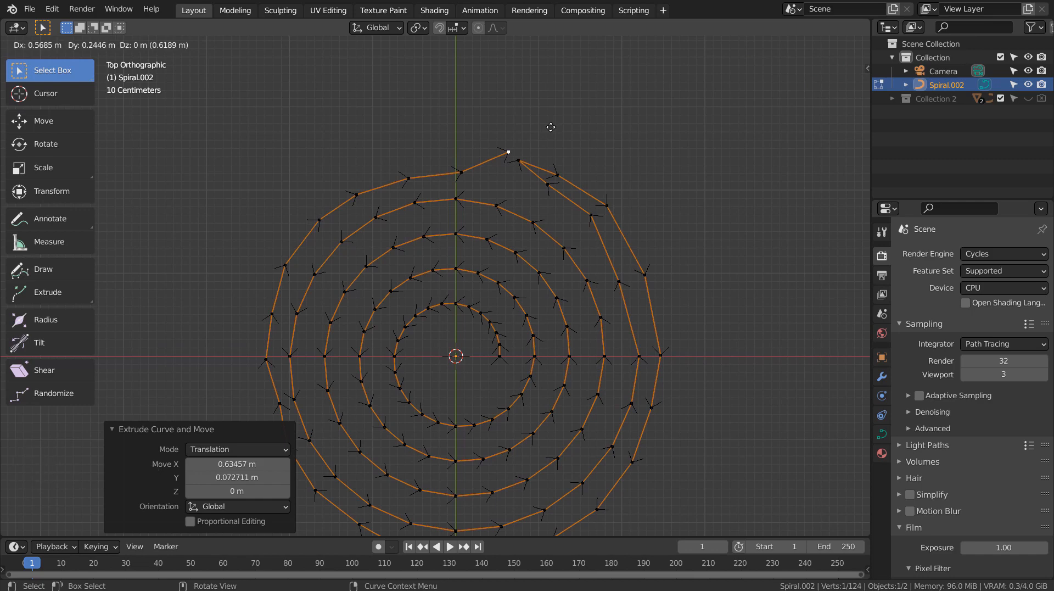
key(ctrl+z)
key(ctrl+z)
key(ctrl+z)
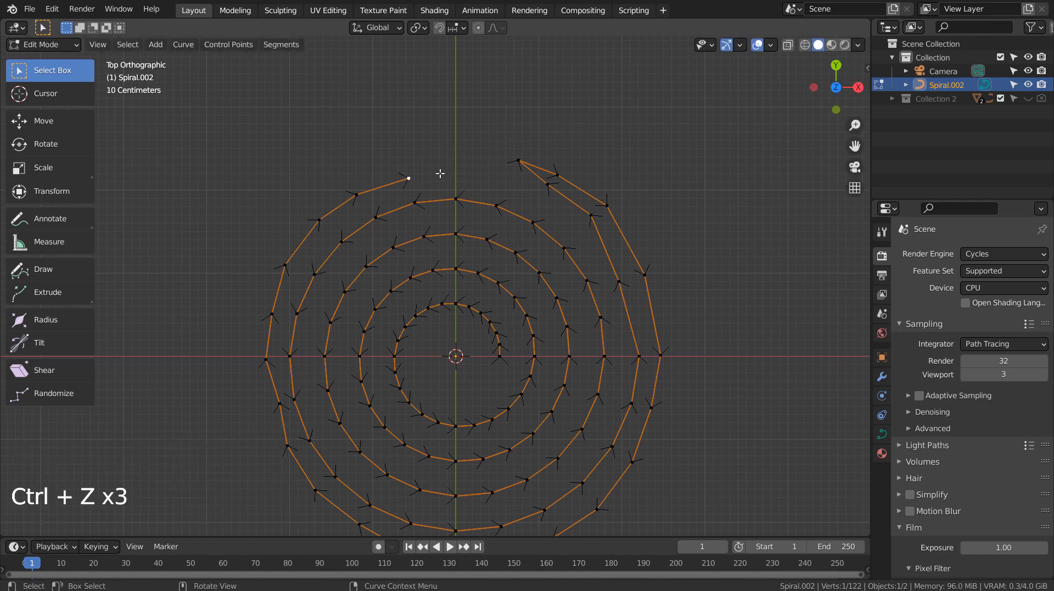
Extrude two segments from the outline's end, rising away from the ring across the Y axis to pass above the pointed tip
key(e)
click(492, 147)
key(e)
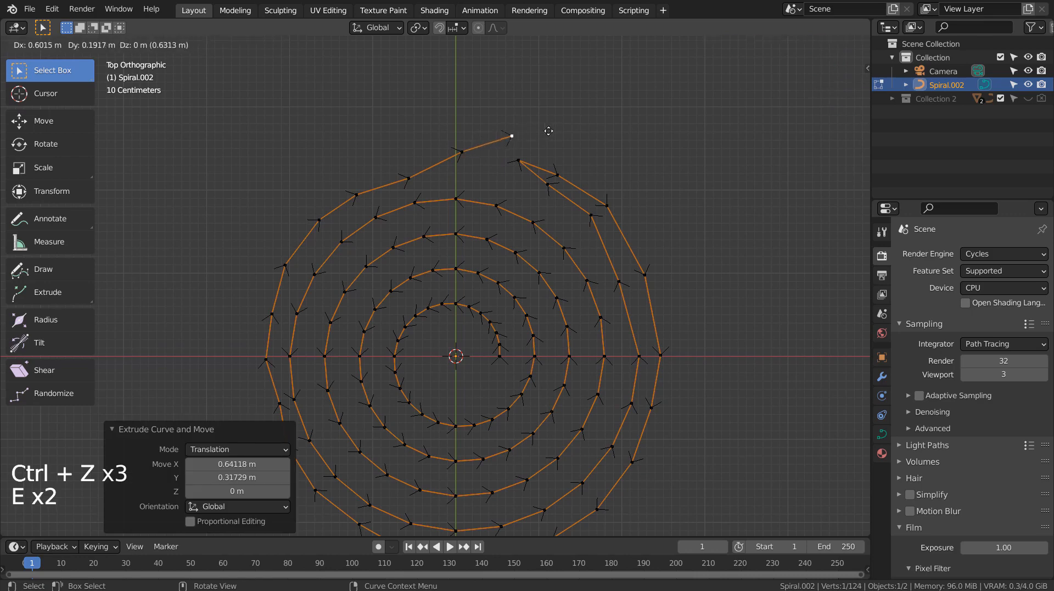
click(554, 128)
key(e)
click(663, 147)
key(e)
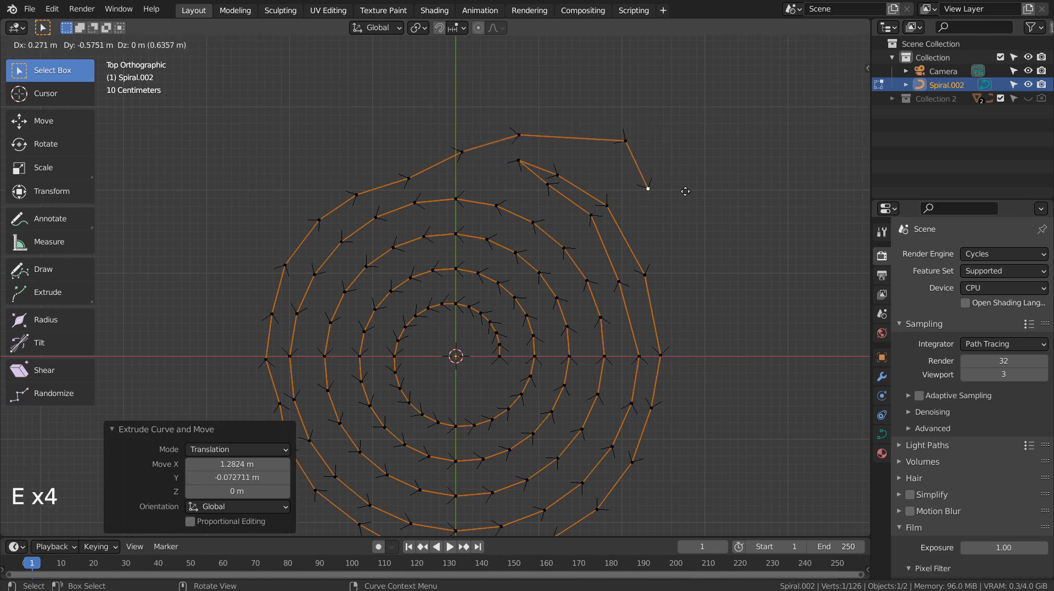
click(688, 202)
key(ctrl+z)
key(ctrl+z)
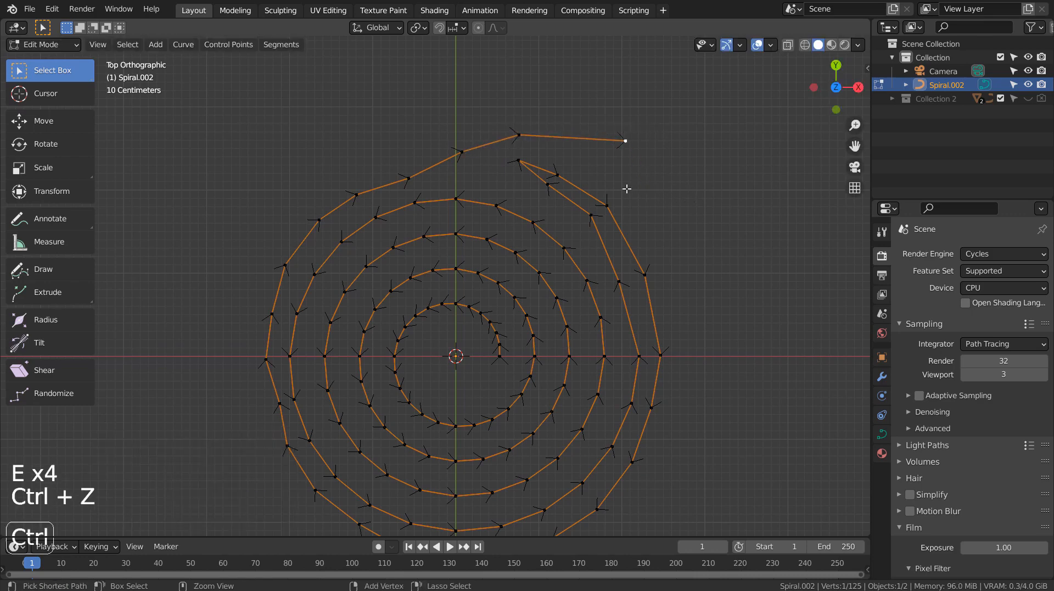
Extrude the outline from the peak above the pointed tip in three segments down the +X, +Y side, just outside the existing ring
key(e)
click(639, 197)
key(e)
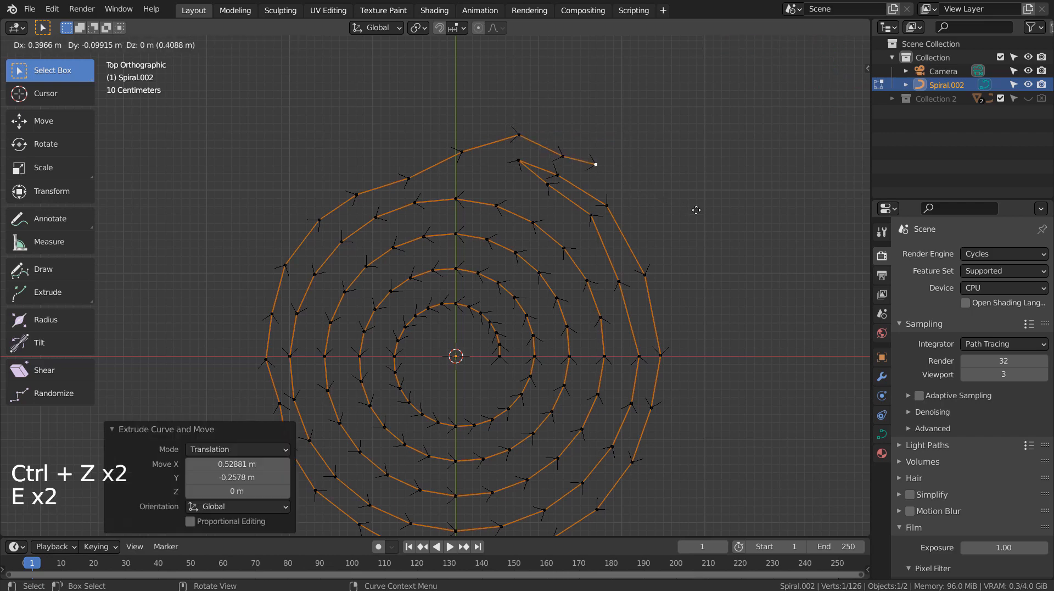
click(703, 238)
key(e)
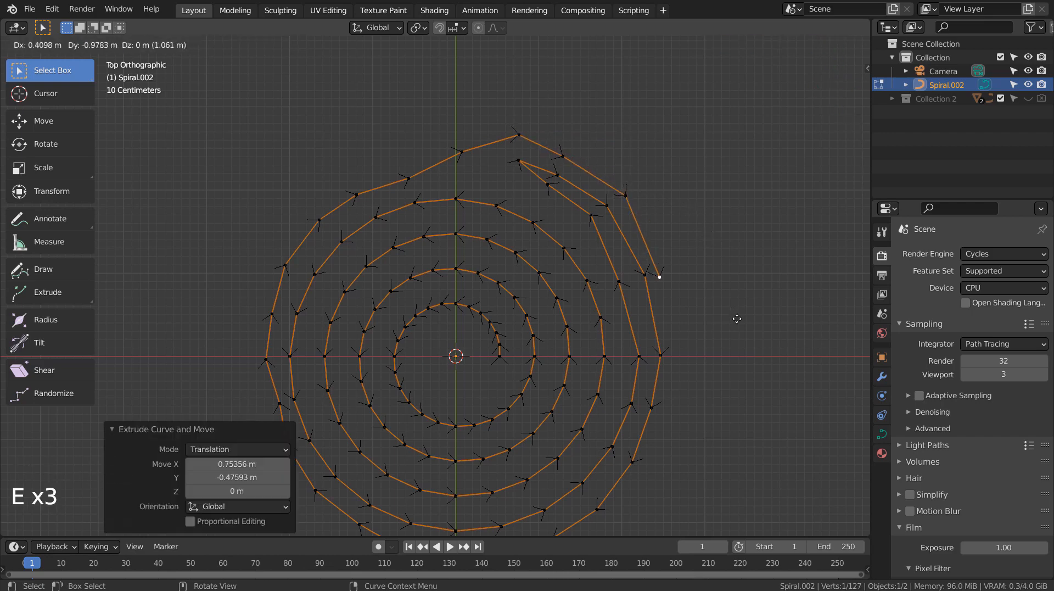
click(736, 318)
Extrude the outline across the positive X axis and around the outer ring toward the -Y side
key(e)
click(749, 403)
key(e)
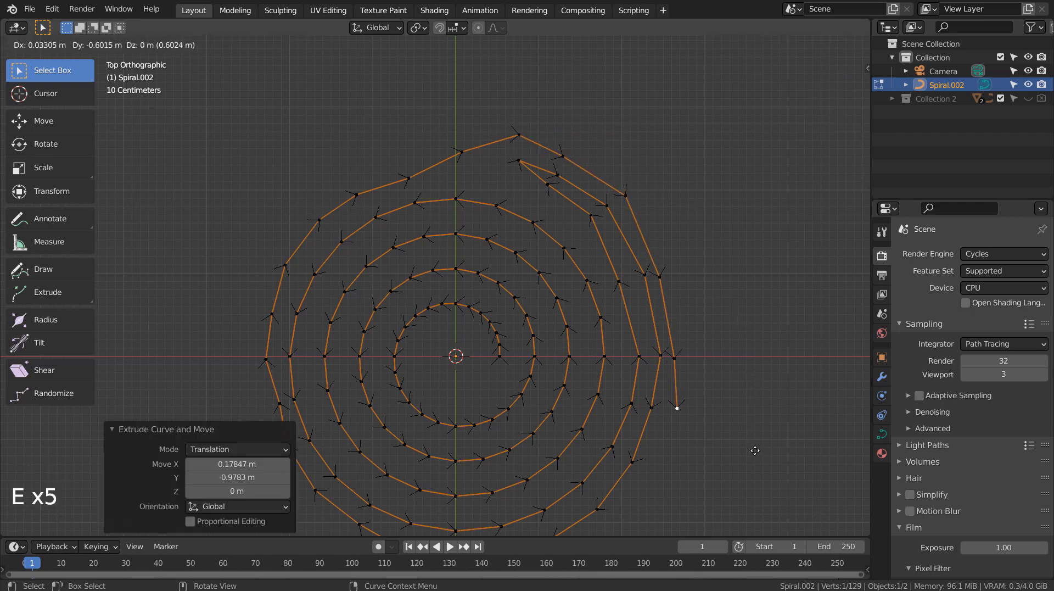
click(750, 465)
key(e)
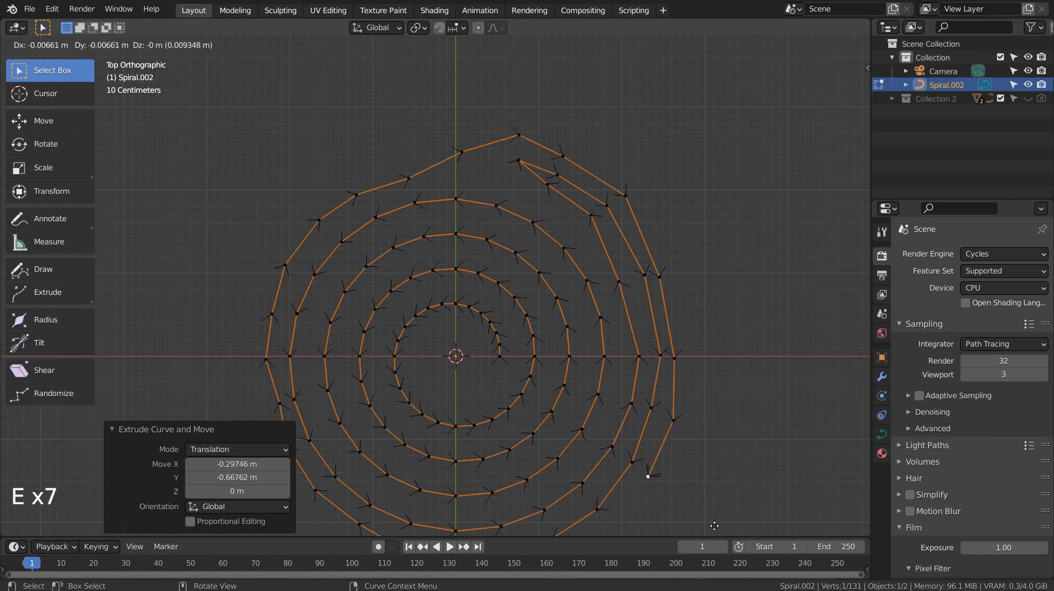
click(688, 72)
Extrude the outline around the -Y side across the negative Y axis, ending just past that axis
shift+middle_drag(643, 464, 687, 359)
key(e)
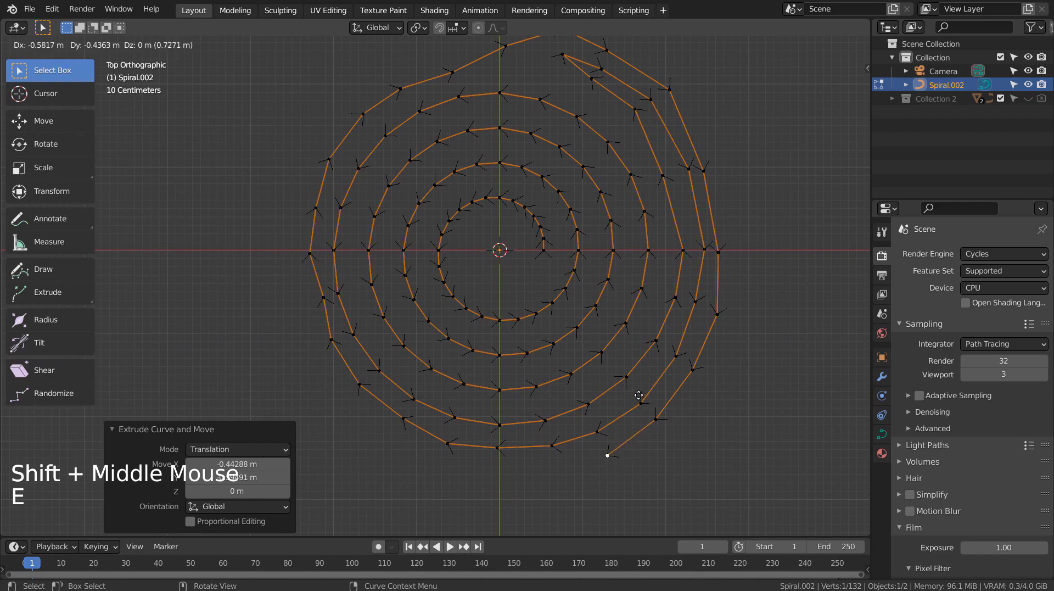
click(638, 395)
key(e)
click(583, 409)
key(e)
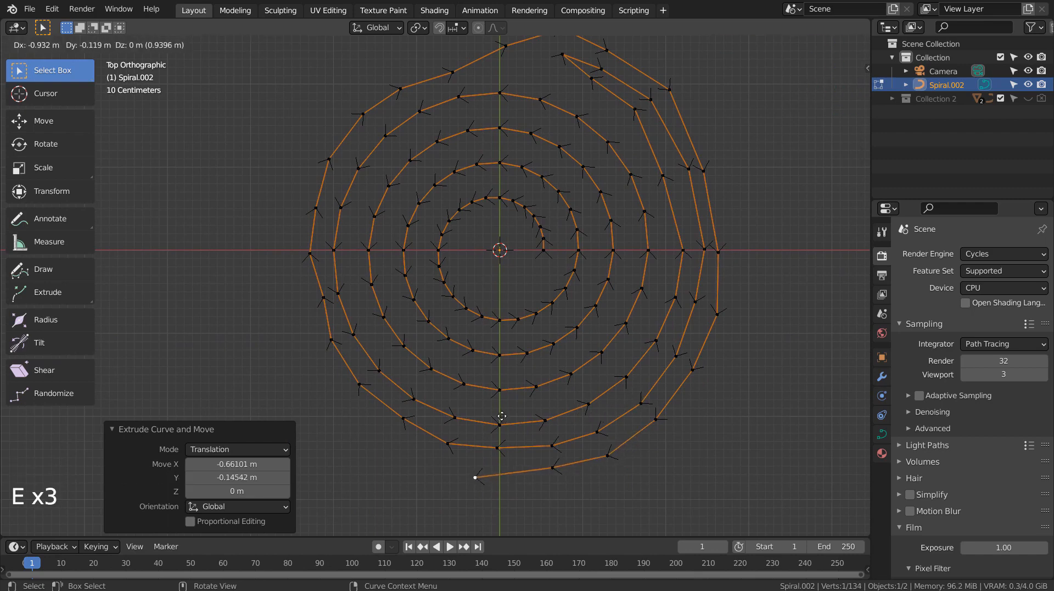
click(501, 409)
key(e)
click(467, 395)
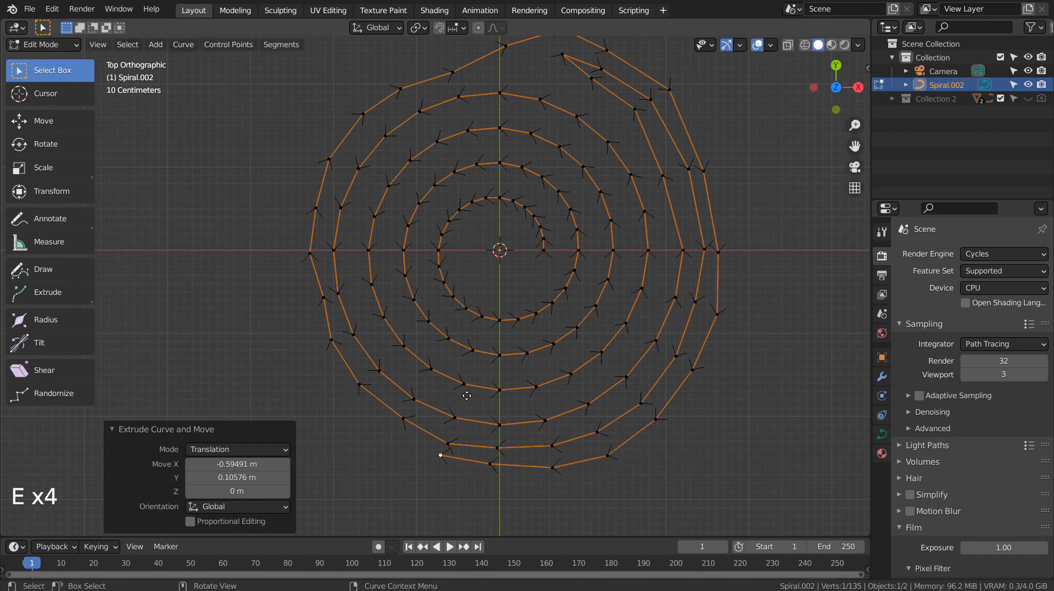
Extrude four segments from just past the negative Y axis up around the ring toward the negative X axis
key(e)
click(416, 374)
key(e)
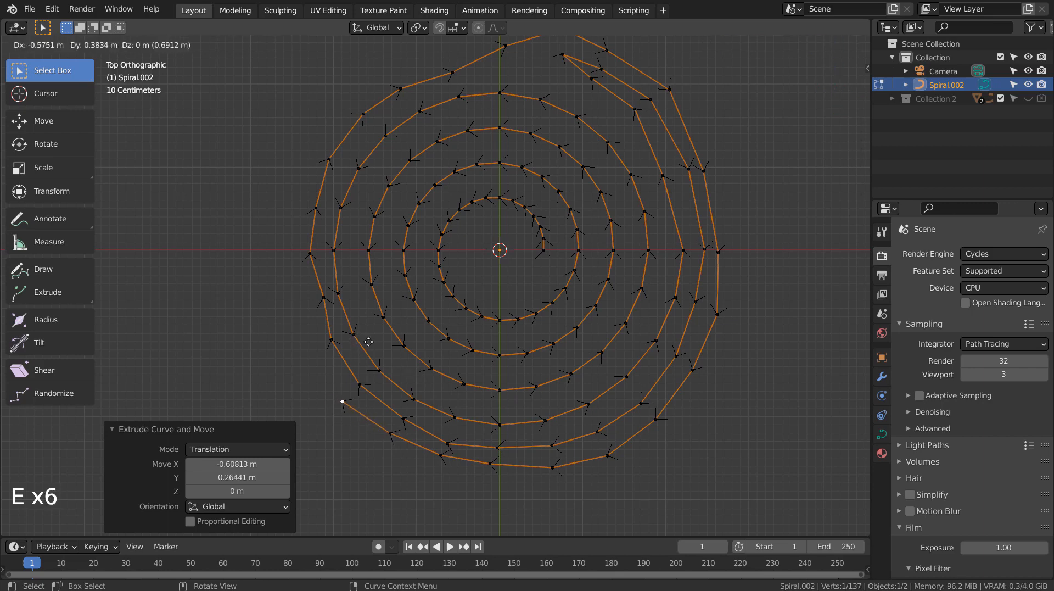
click(368, 342)
key(e)
click(336, 294)
key(e)
click(319, 243)
Extrude the outline across the negative X axis and up outside the ring, ending in its -X, +Y quadrant
key(e)
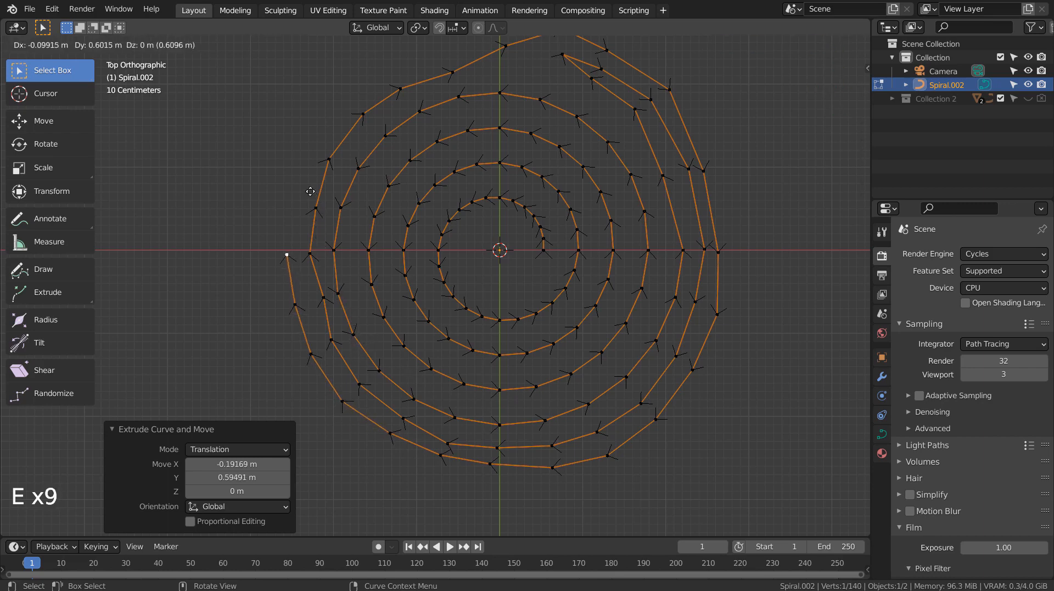
click(315, 151)
key(e)
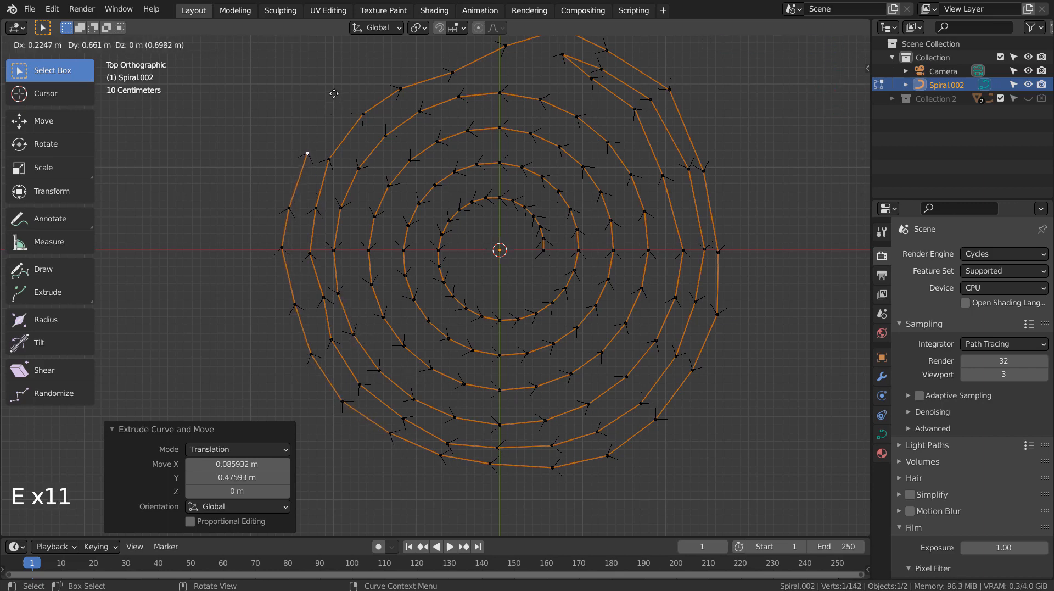
click(373, 43)
Double the outline back into a second sharp tip and extrude it down outside the -X side, crossing the negative X axis
key(e)
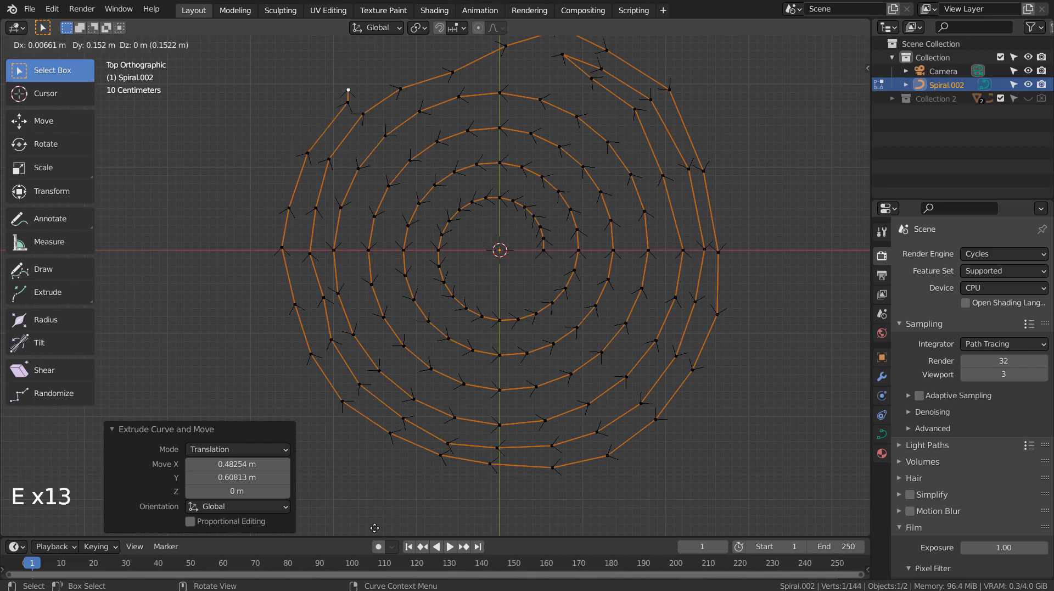
click(304, 96)
key(e)
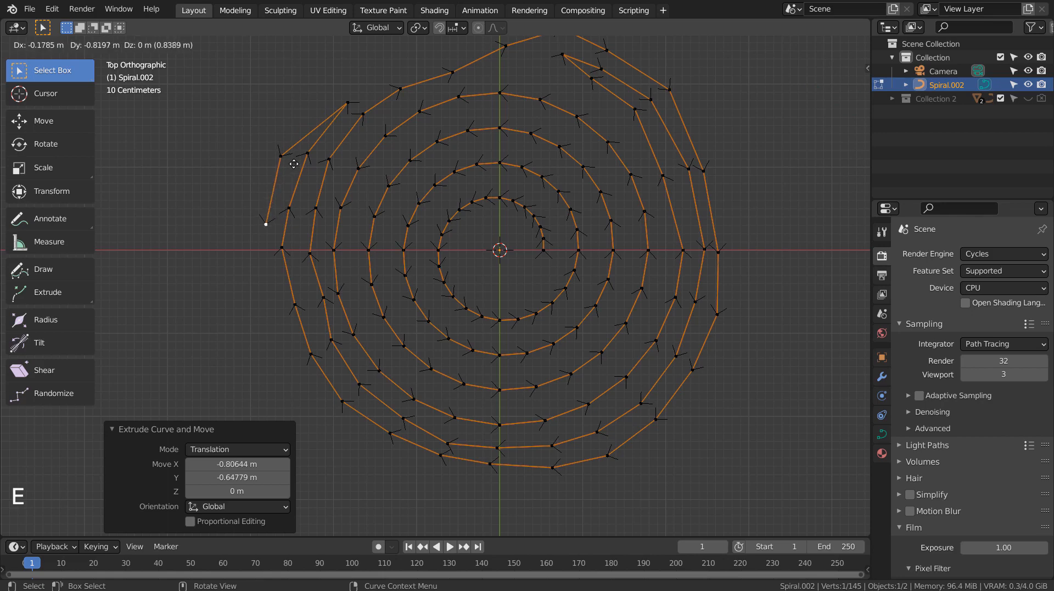
click(296, 162)
key(e)
click(298, 259)
Extrude the new outer ring around the -Y side with longer segments, crossing the negative Y axis
key(e)
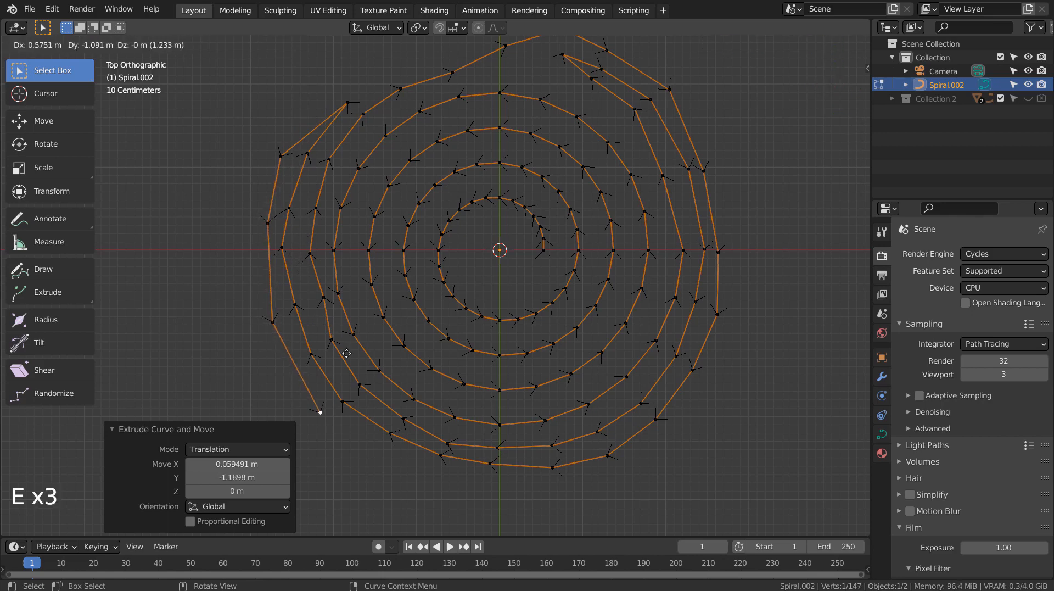
click(347, 355)
key(e)
click(433, 418)
key(e)
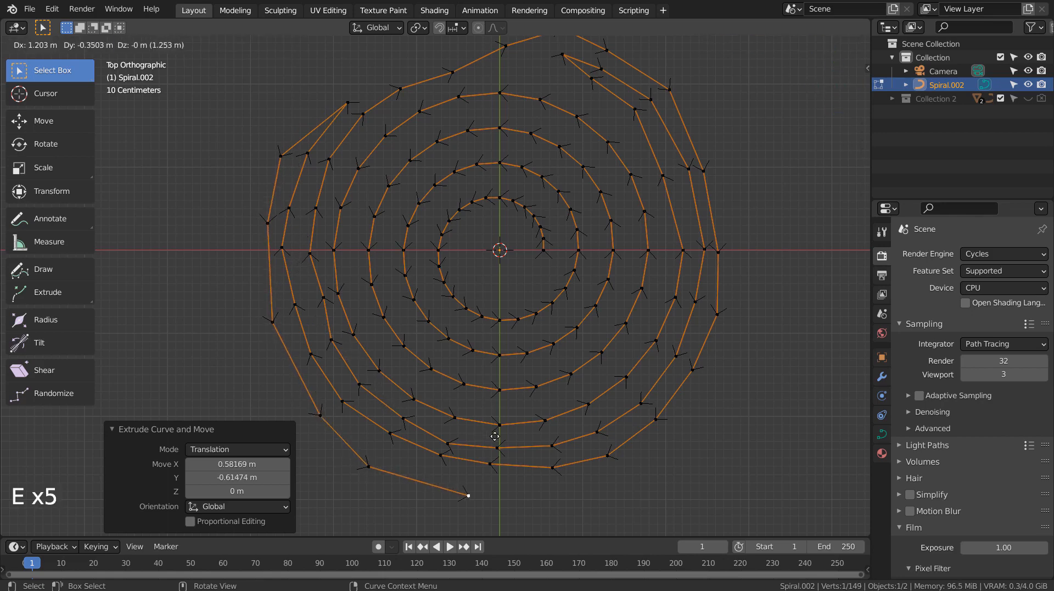
click(625, 437)
Extrude three segments up the +X side of the new outer ring, crossing the positive X axis
key(e)
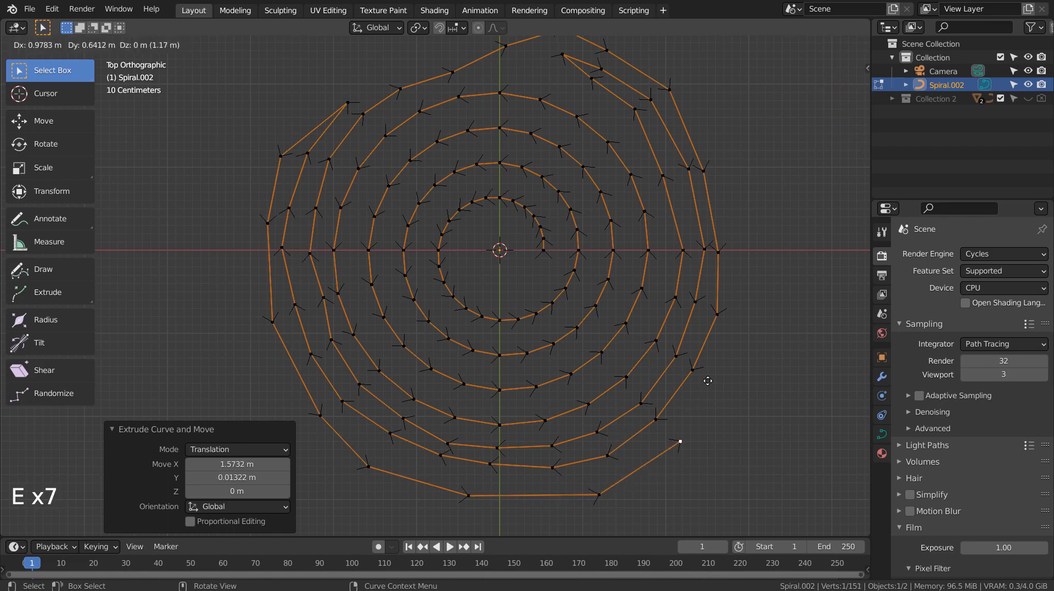
click(708, 380)
key(e)
click(780, 284)
key(e)
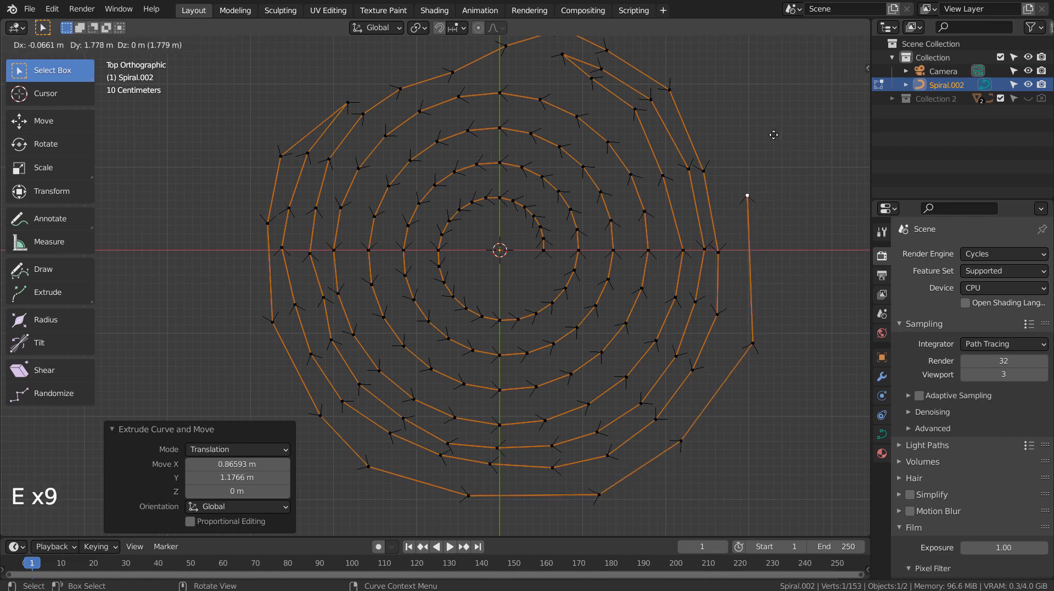
click(773, 135)
Extrude three more segments around the +X, +Y side, ending in a peak above the previous ring's peak
key(e)
click(747, 40)
key(e)
click(676, 472)
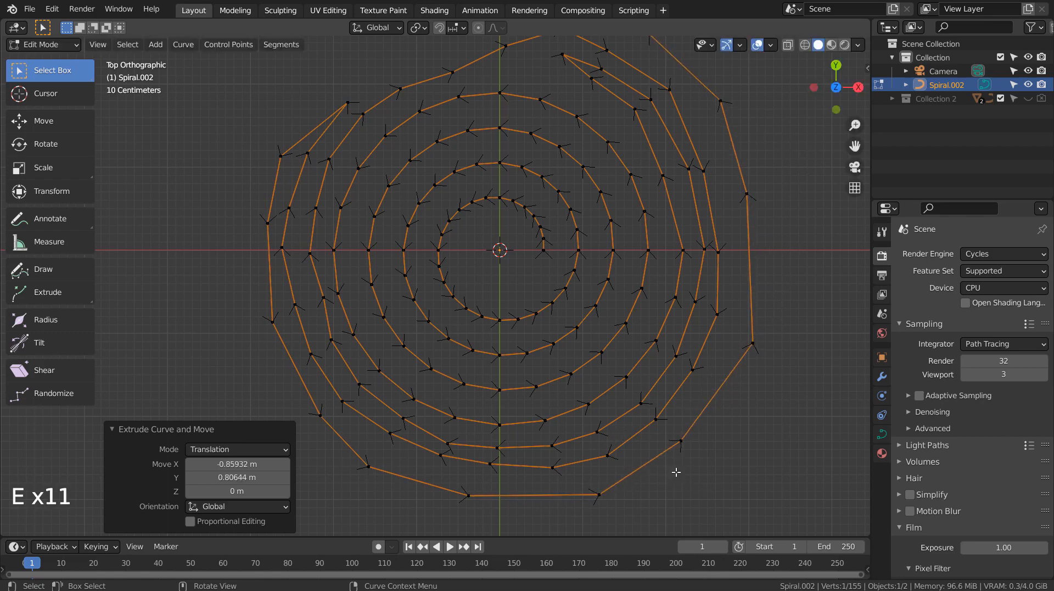
shift+middle_drag(609, 197, 664, 434)
key(e)
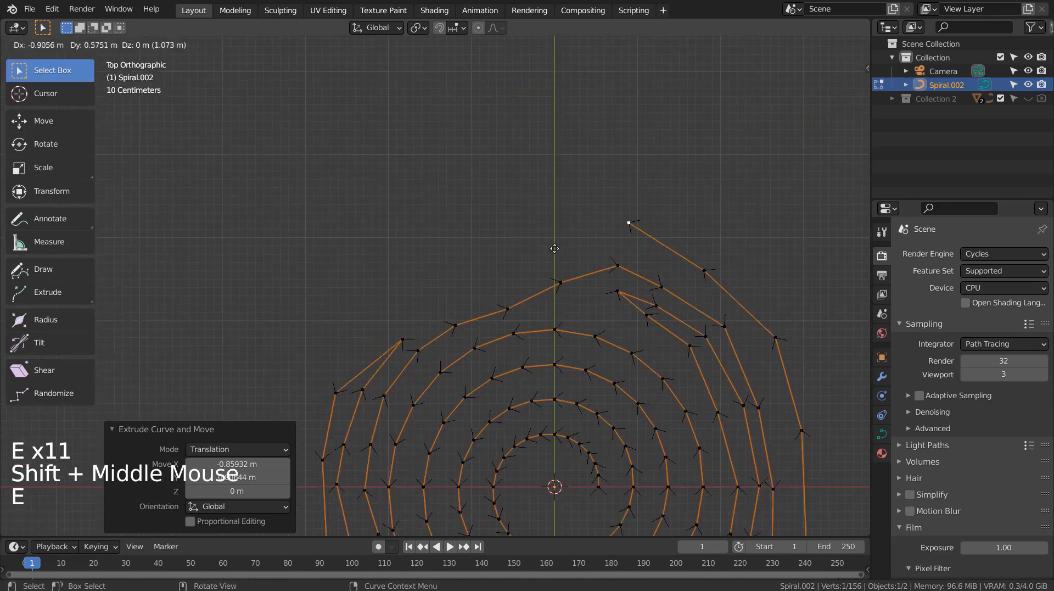
click(549, 255)
Extrude four segments from the peak across the positive Y axis and down past the second sharp tip on the -X side
key(e)
click(479, 283)
key(e)
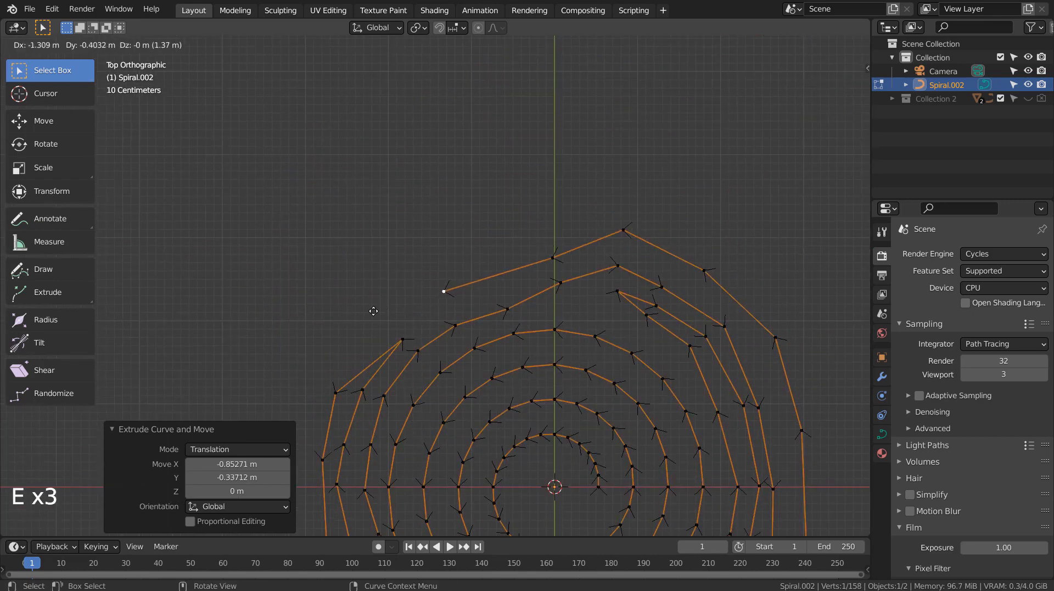
click(373, 311)
key(e)
click(302, 355)
key(e)
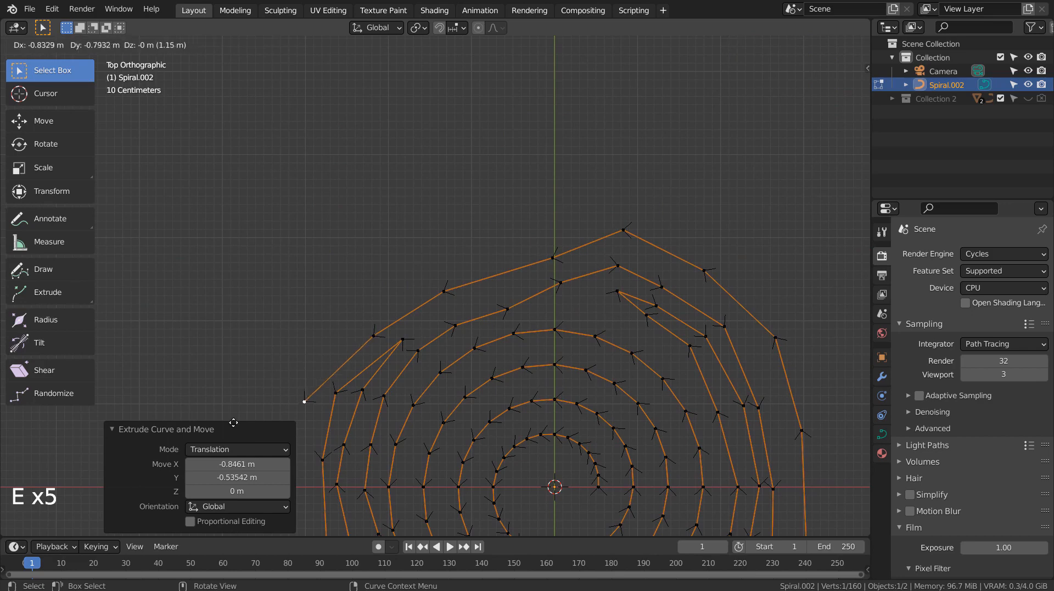
click(233, 424)
Extrude three segments down the -X side of the outermost ring, starting with a point on the negative X axis
shift+middle_drag(449, 313, 470, 239)
shift+middle_drag(446, 363, 458, 245)
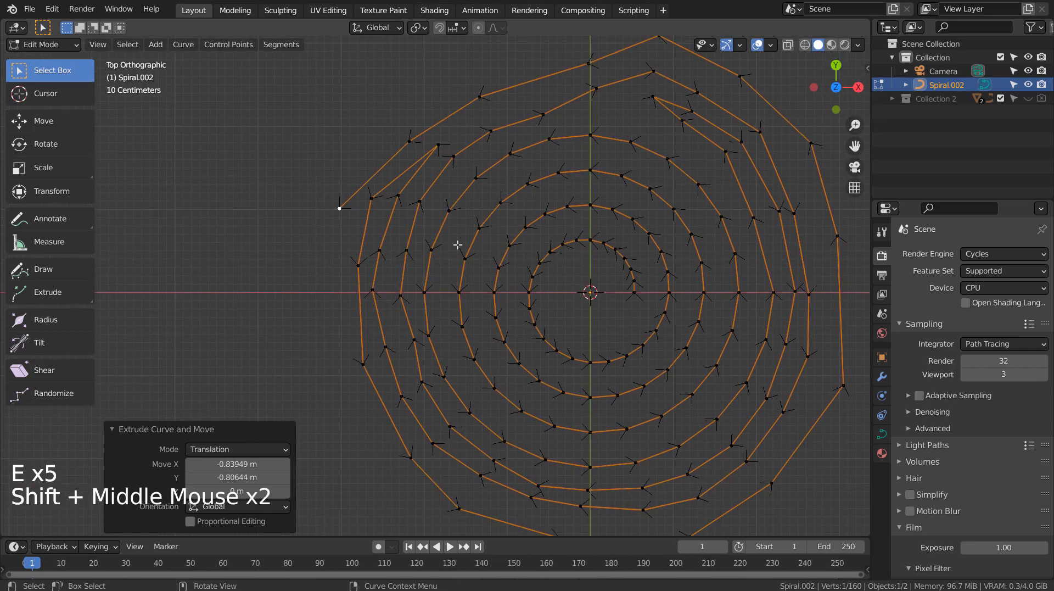
key(e)
click(311, 429)
key(e)
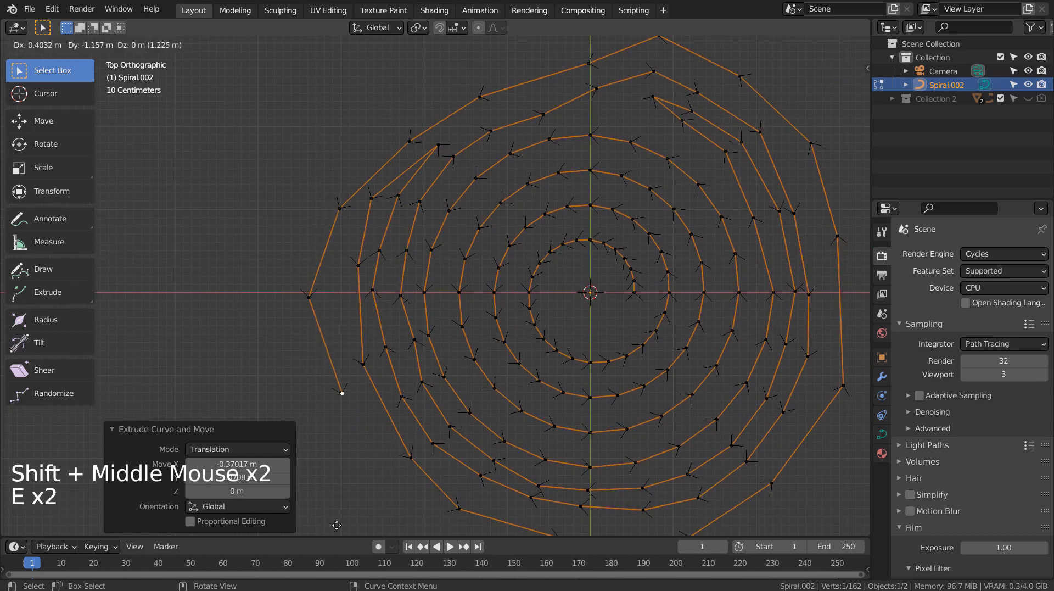
click(344, 527)
key(e)
click(377, 137)
Extrude three segments around the -Y side of the outermost ring, crossing the negative Y axis
shift+middle_drag(457, 176, 482, 377)
key(e)
click(535, 482)
key(e)
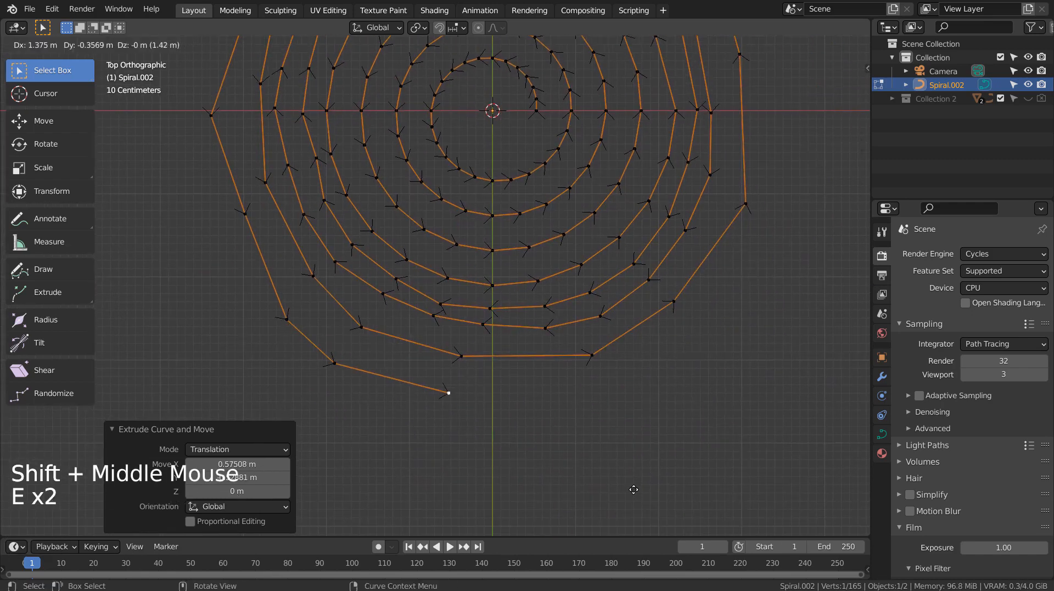
click(633, 490)
key(e)
click(779, 501)
Extrude two final segments up the +X side of the outermost ring, stopping short of the positive X axis
key(e)
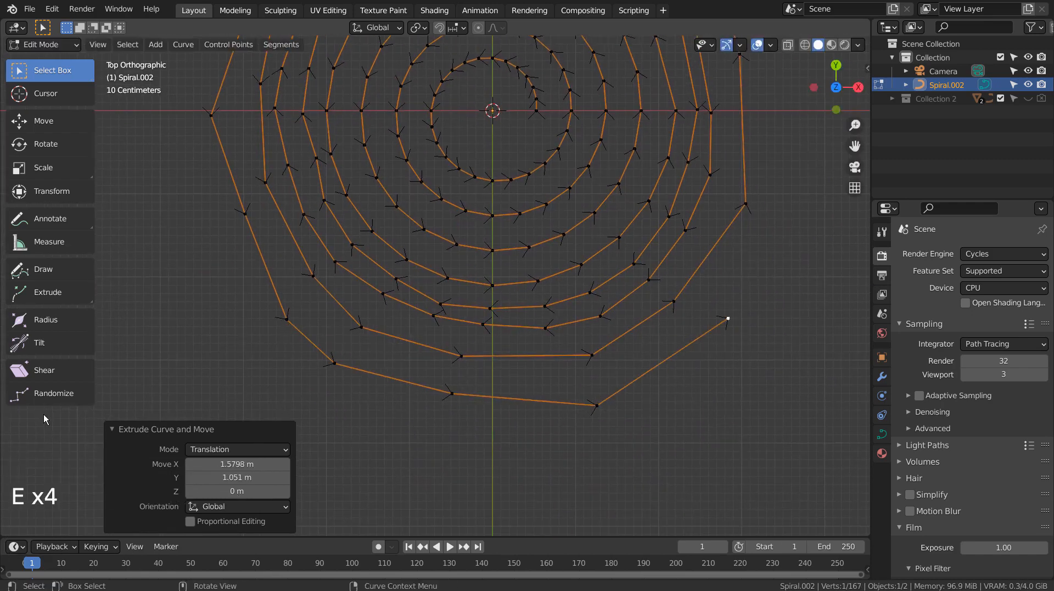
click(44, 414)
key(e)
click(109, 306)
key(e)
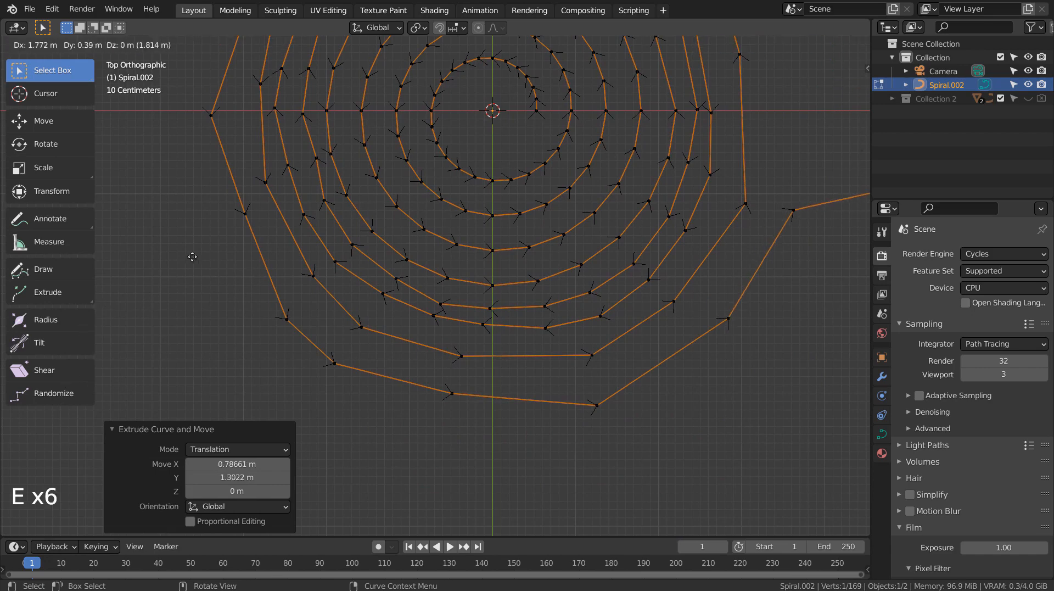
right_click(100, 269)
In top view, shift the outermost ring's point on the +Y axis toward -X and its next point on the -X side slightly outward
scroll(532, 192, down, 4)
middle_drag(532, 191, 477, 295)
click(403, 269)
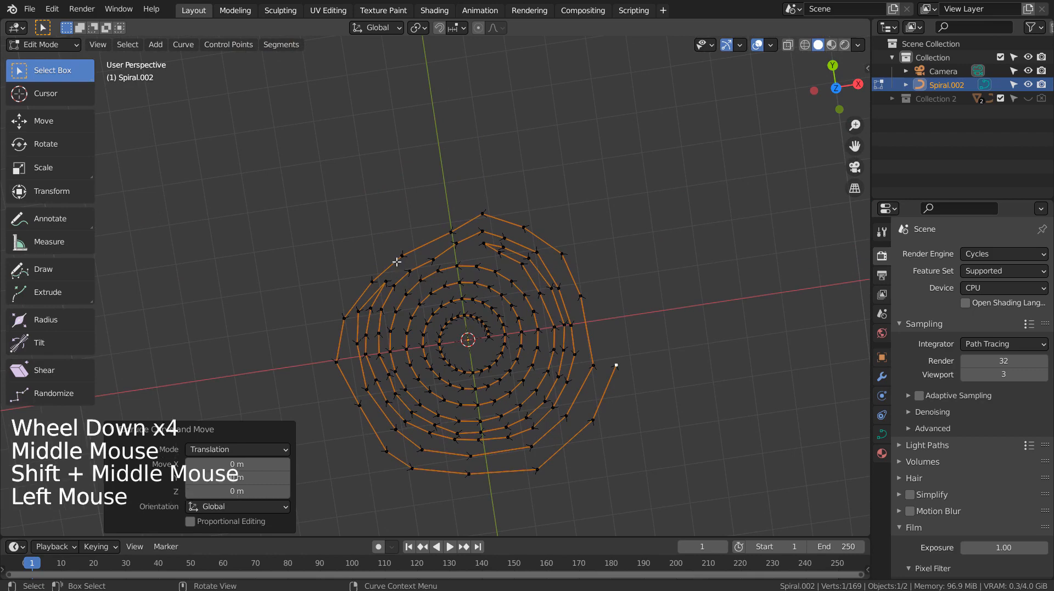
key(KP_7)
key(g)
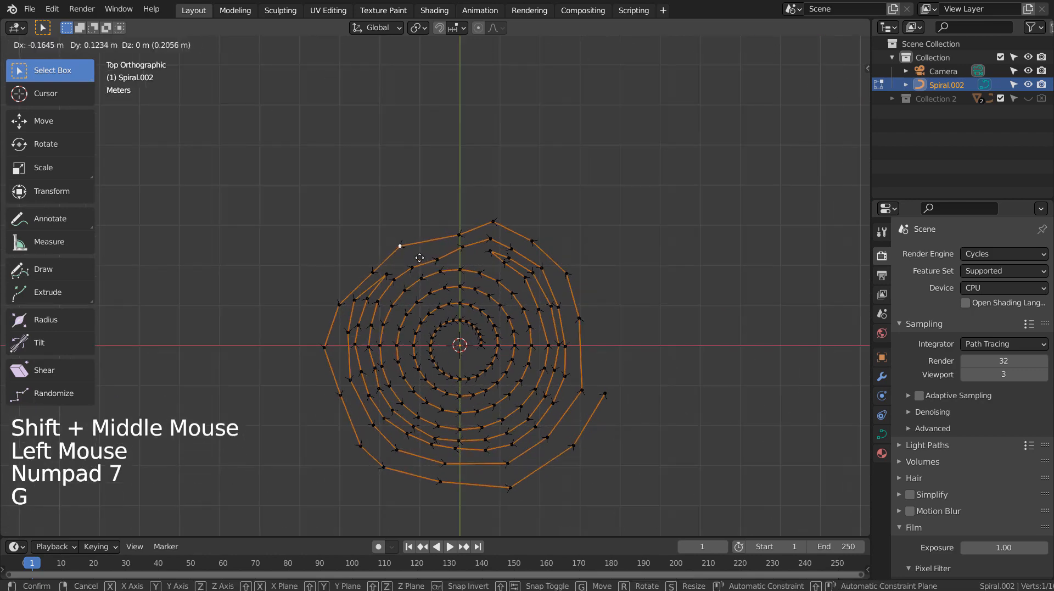
click(426, 249)
click(447, 242)
key(g)
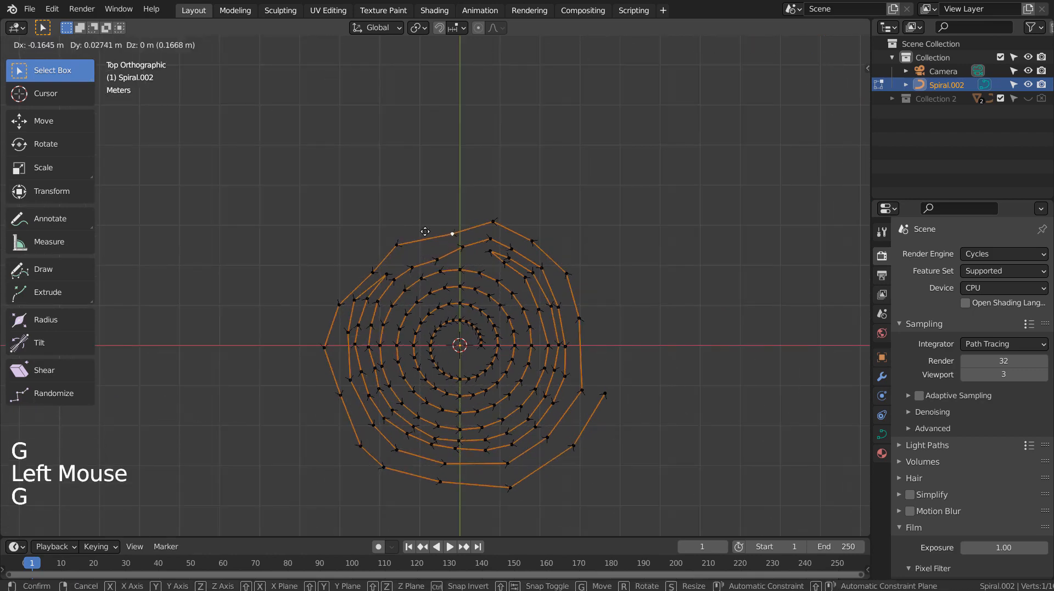
click(384, 239)
Lower that second point slightly and move its outer neighbour about 0.41 m toward -X and 0.14 m toward -Y
click(397, 244)
key(g)
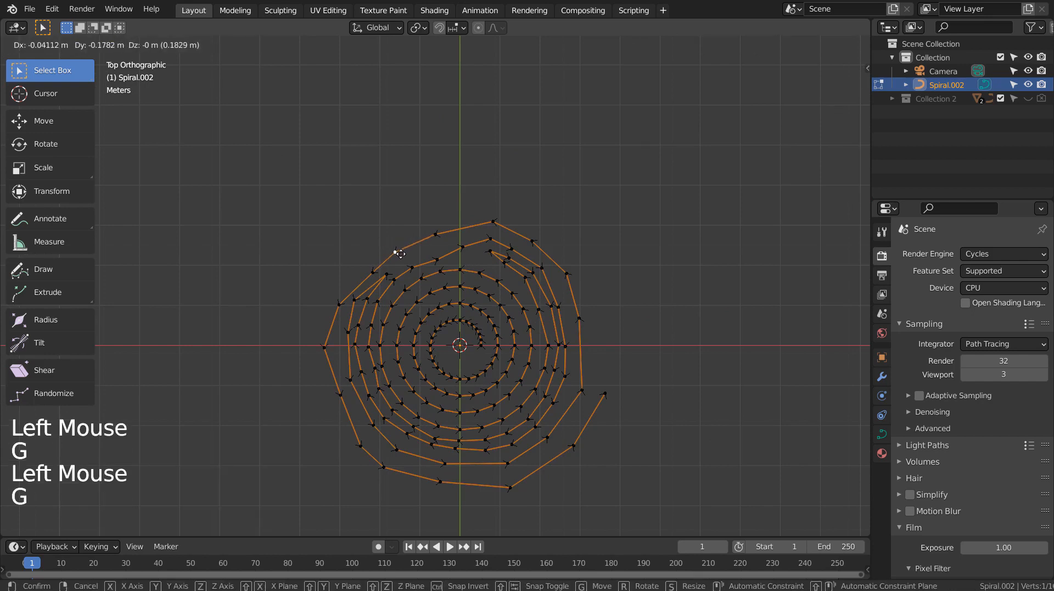
click(399, 255)
click(380, 271)
key(g)
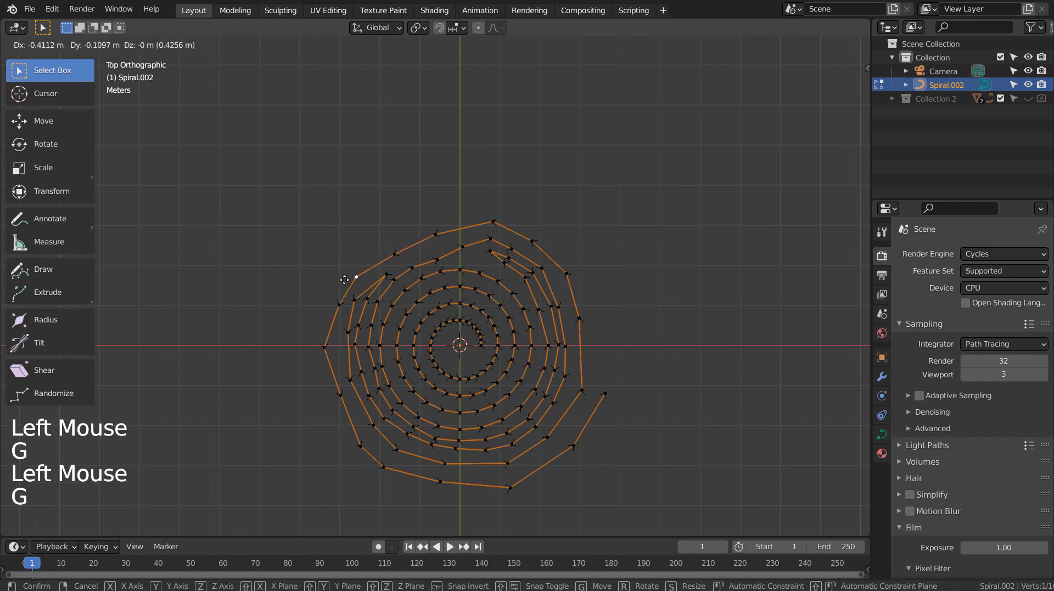
click(344, 280)
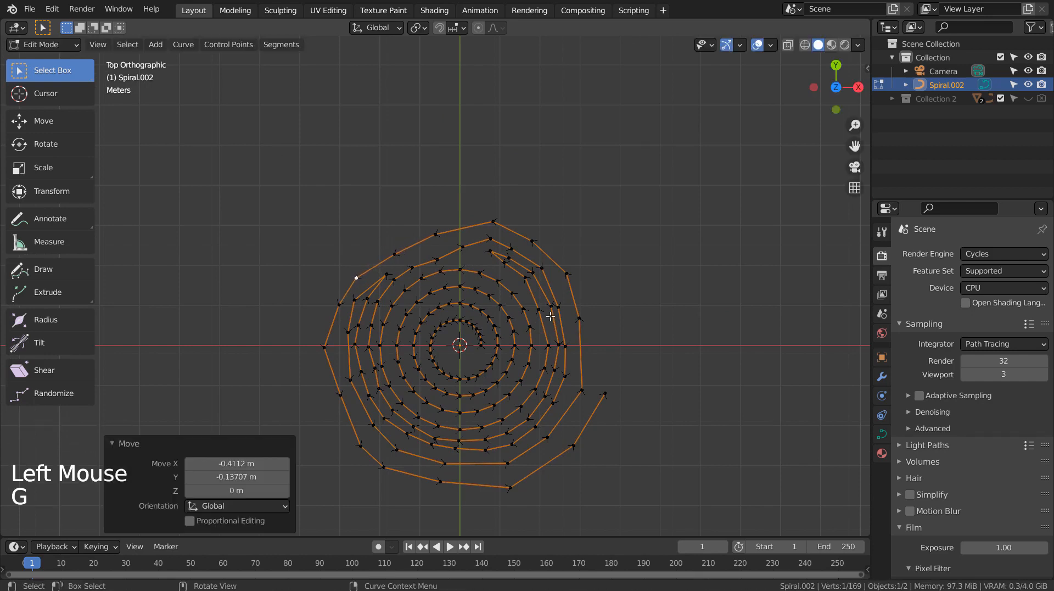
Move the second ring's point just on the -X side of the Y axis about 0.08 m toward +Y
click(462, 246)
key(g)
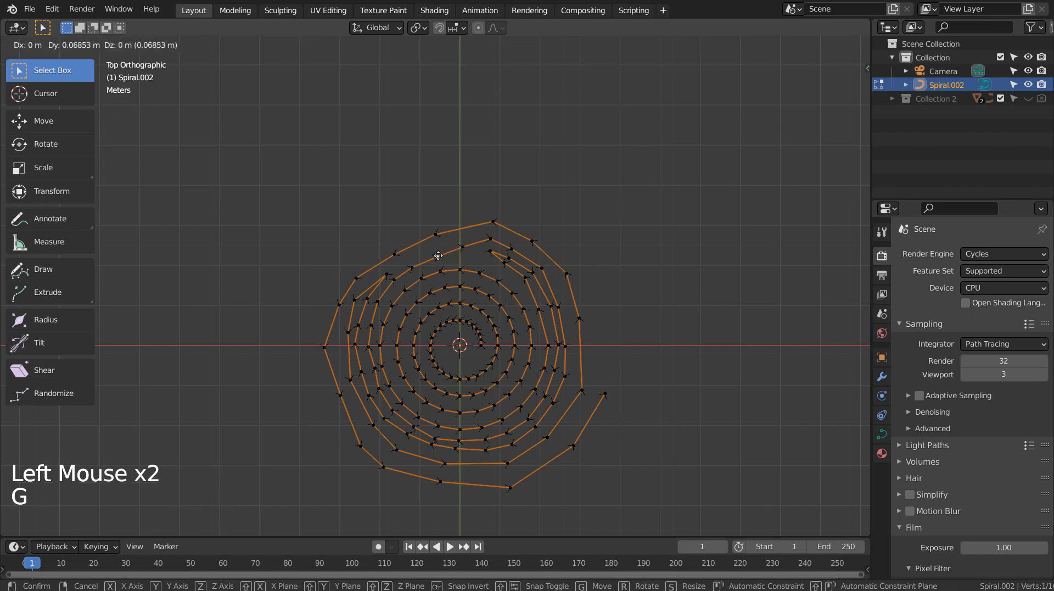
click(438, 255)
Return the spiral curve to Object Mode and view it in perspective
middle_drag(660, 381, 661, 289)
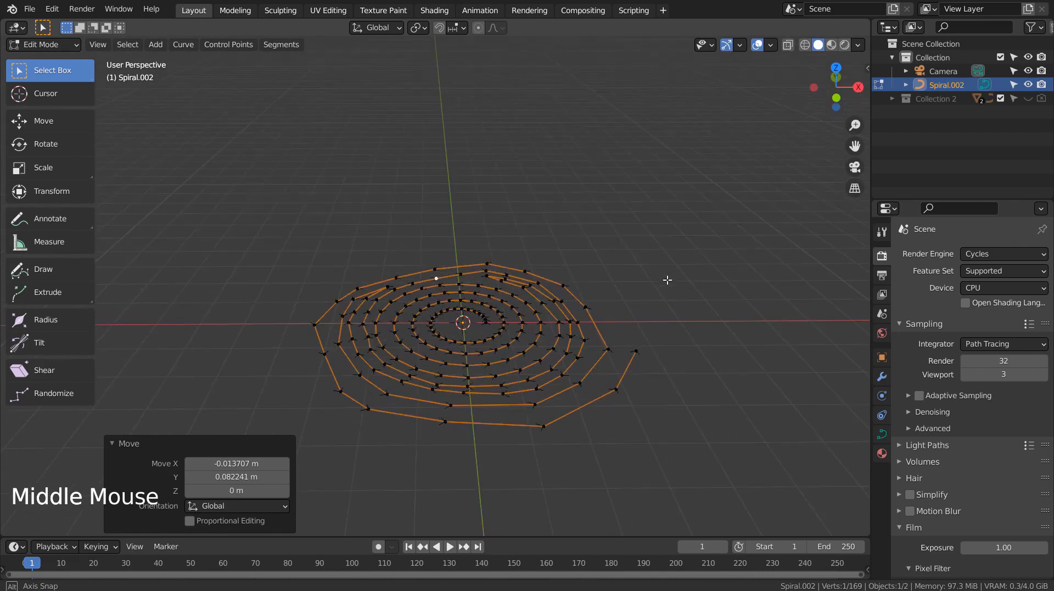
key(Tab)
scroll(661, 289, up, 2)
scroll(661, 290, up, 3)
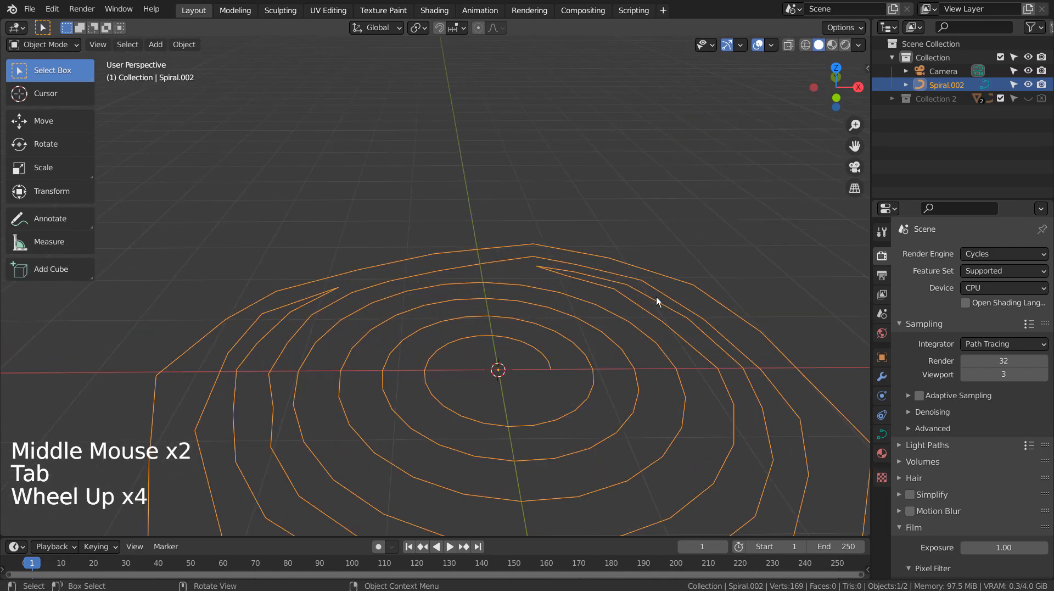
right_click(656, 297)
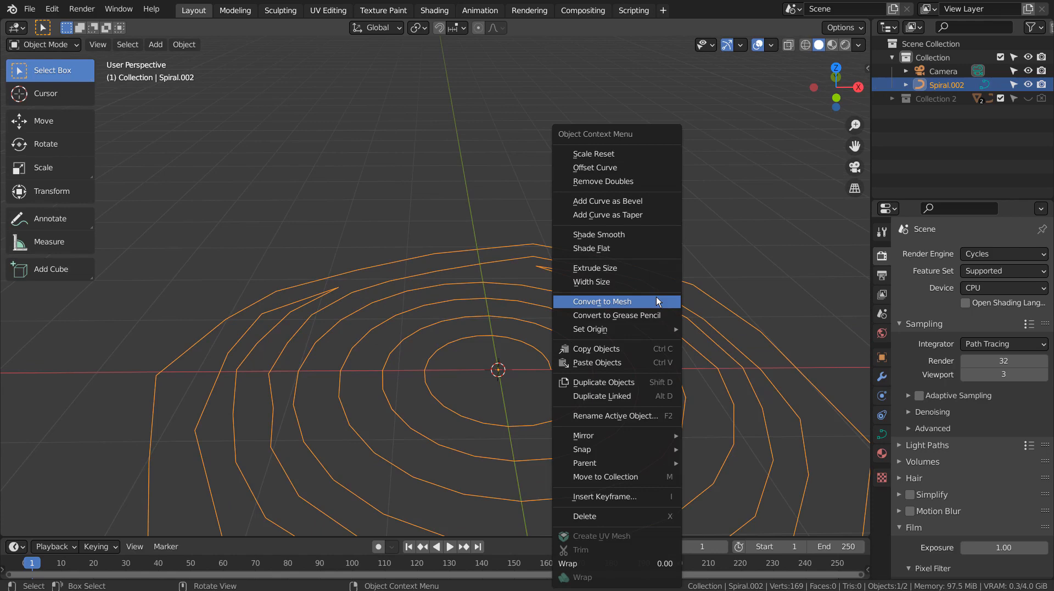
click(731, 301)
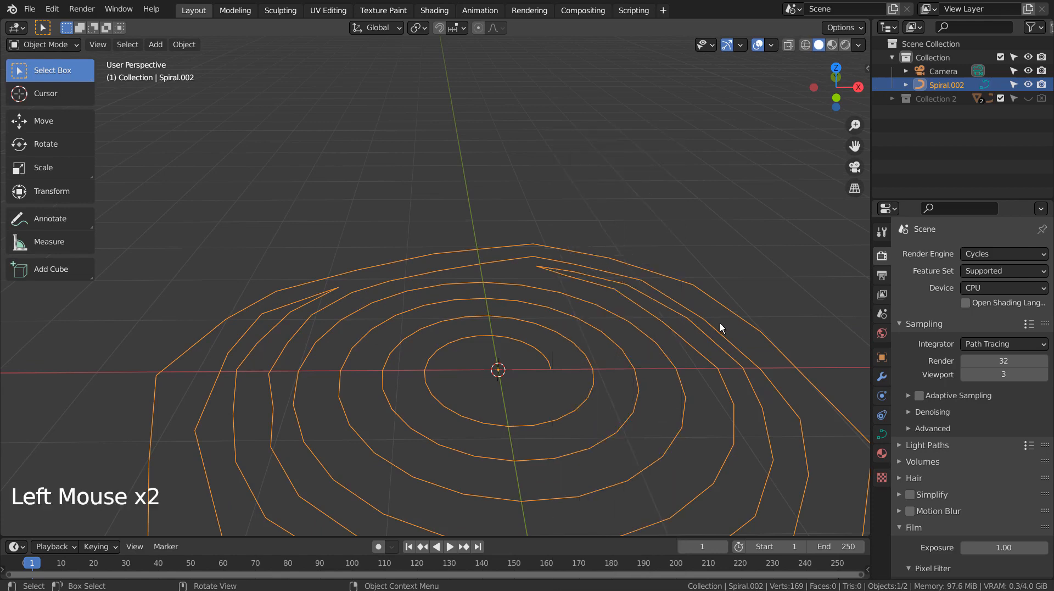
Set the spiral curve's geometry extrusion to 2.51 m so that it forms tall walls
click(883, 435)
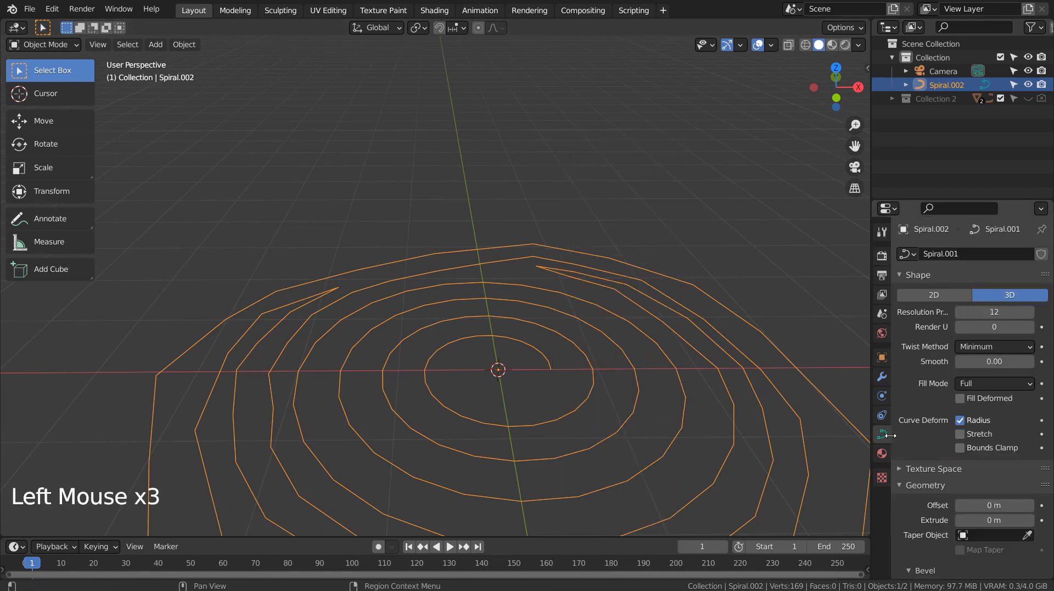
scroll(953, 456, down, 6)
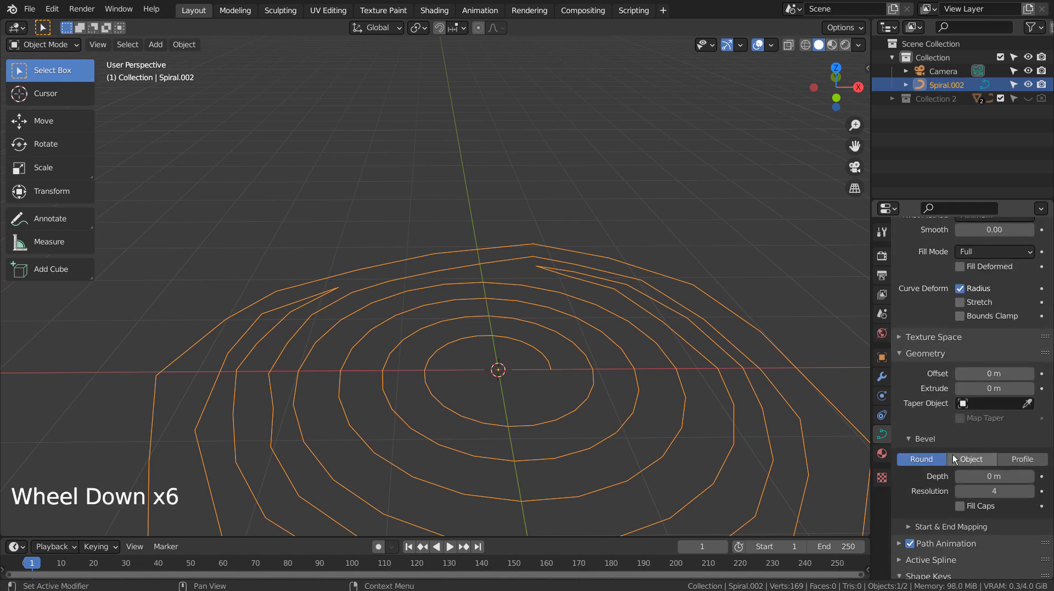
scroll(951, 446, down, 4)
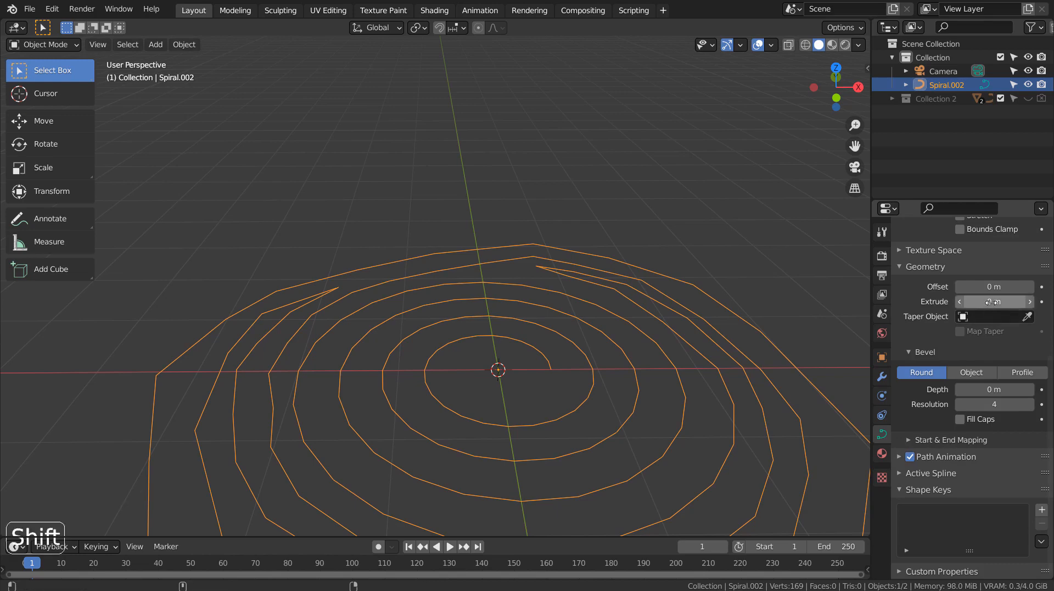
shift+drag(991, 302, 1022, 301)
middle_drag(613, 236, 664, 272)
scroll(570, 284, down, 5)
mouse_move(665, 267)
middle_down()
mouse_move(697, 268)
mouse_move(699, 287)
mouse_move(654, 311)
mouse_move(668, 278)
middle_up()
middle_click(669, 282)
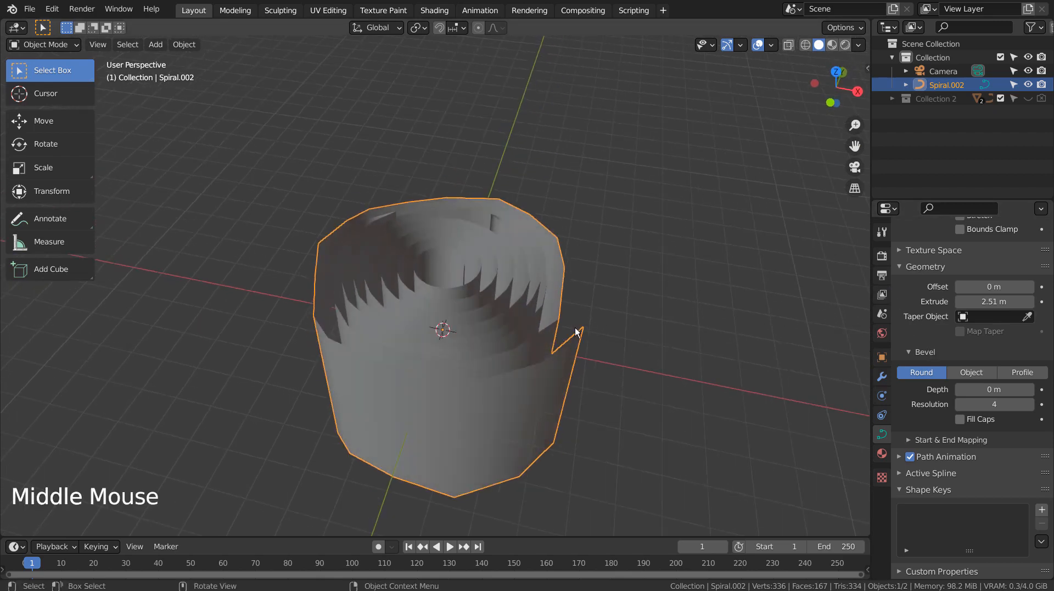
Thicken the spiral walls with a round bevel depth of 0.078 m
shift+drag(984, 387, 1027, 388)
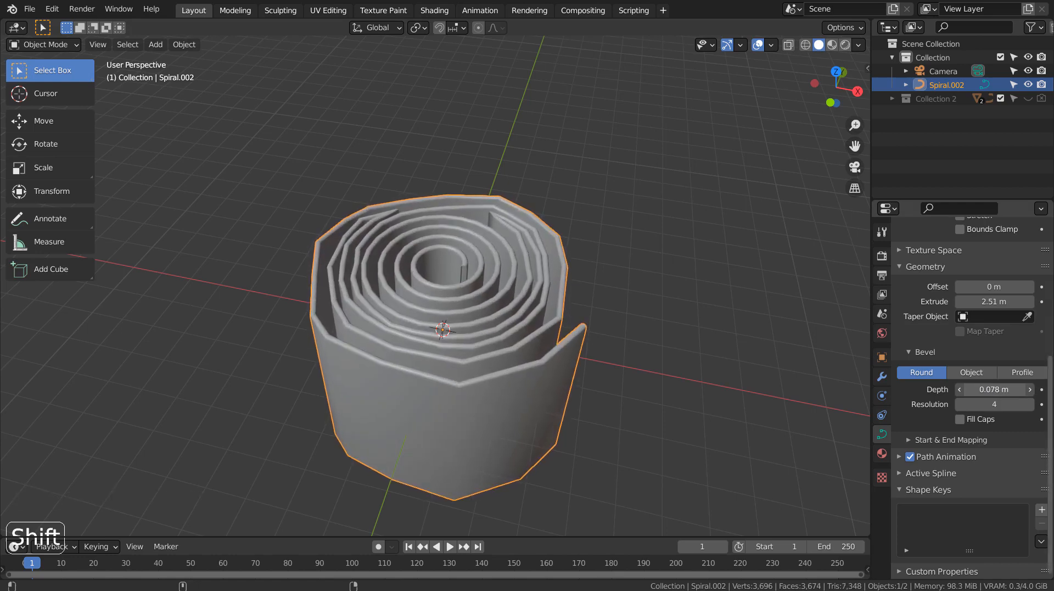
middle_drag(519, 348, 551, 325)
scroll(527, 328, up, 5)
scroll(526, 332, down, 3)
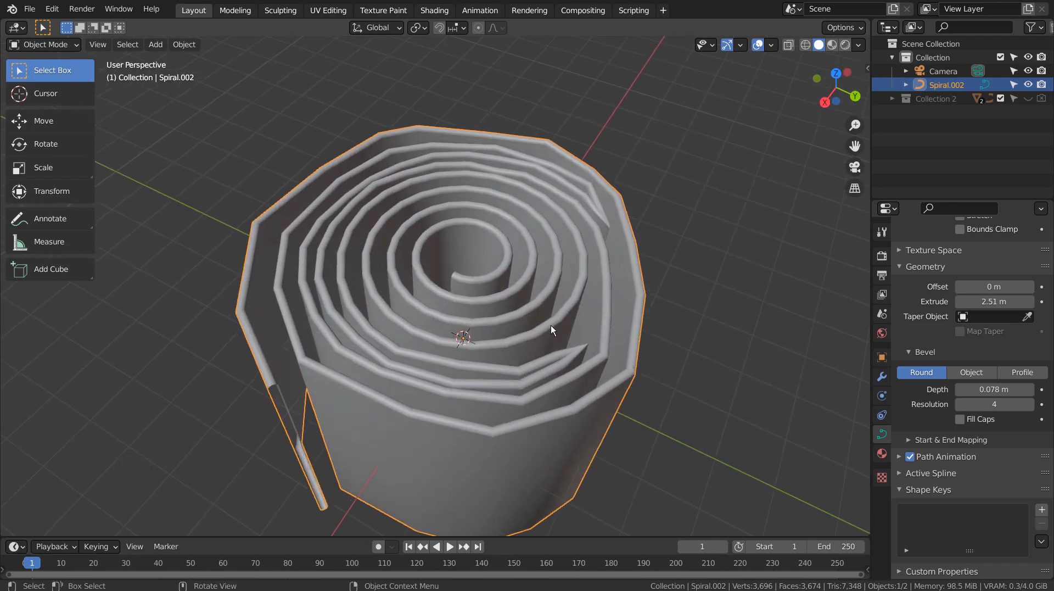
In camera view, scale the spiral up uniformly by about 1.883
key(KP_0)
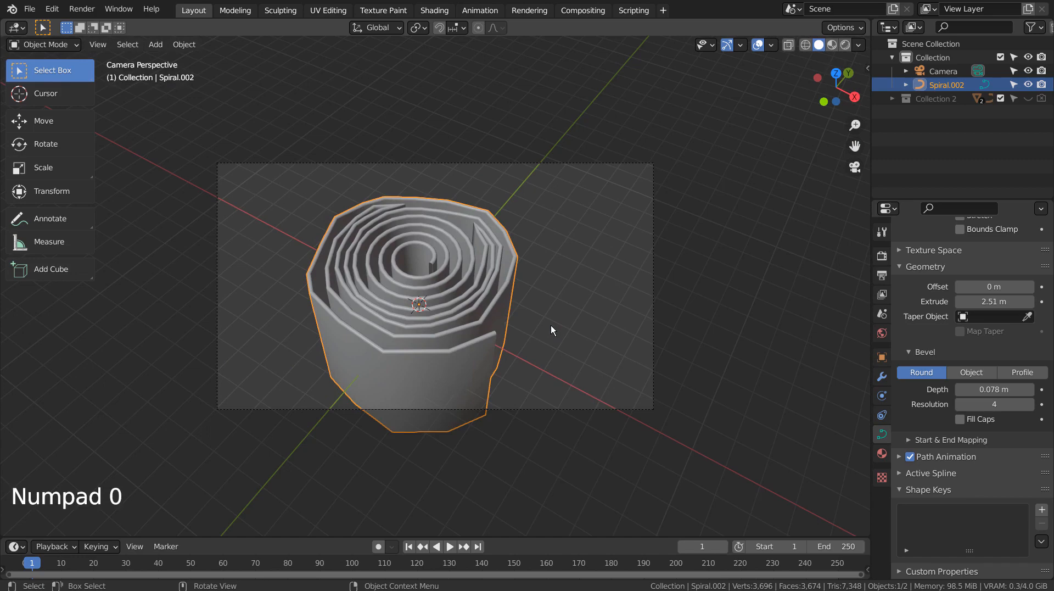
click(545, 324)
click(499, 298)
key(s)
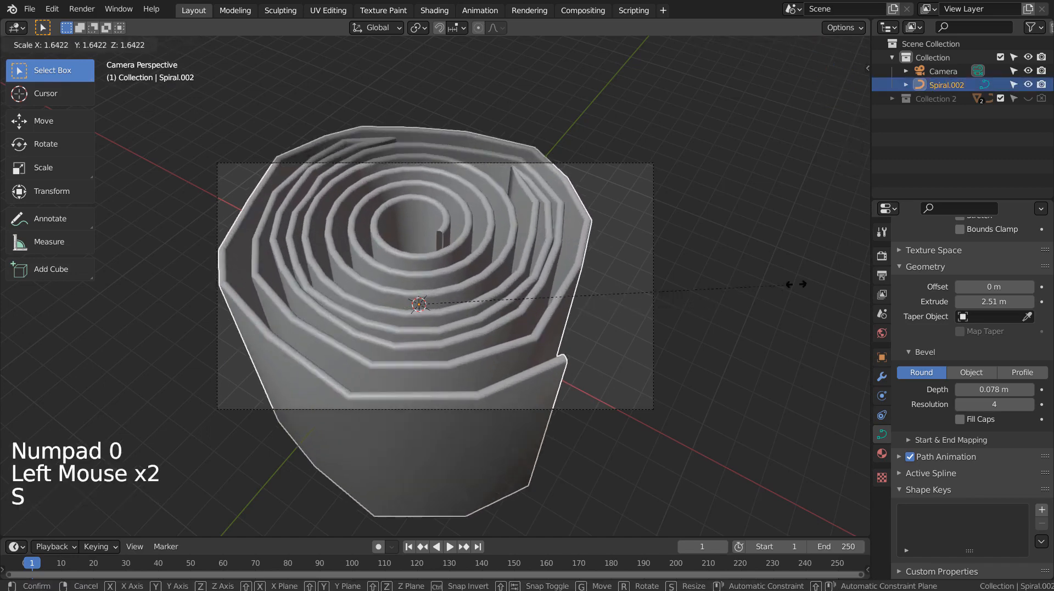
click(845, 273)
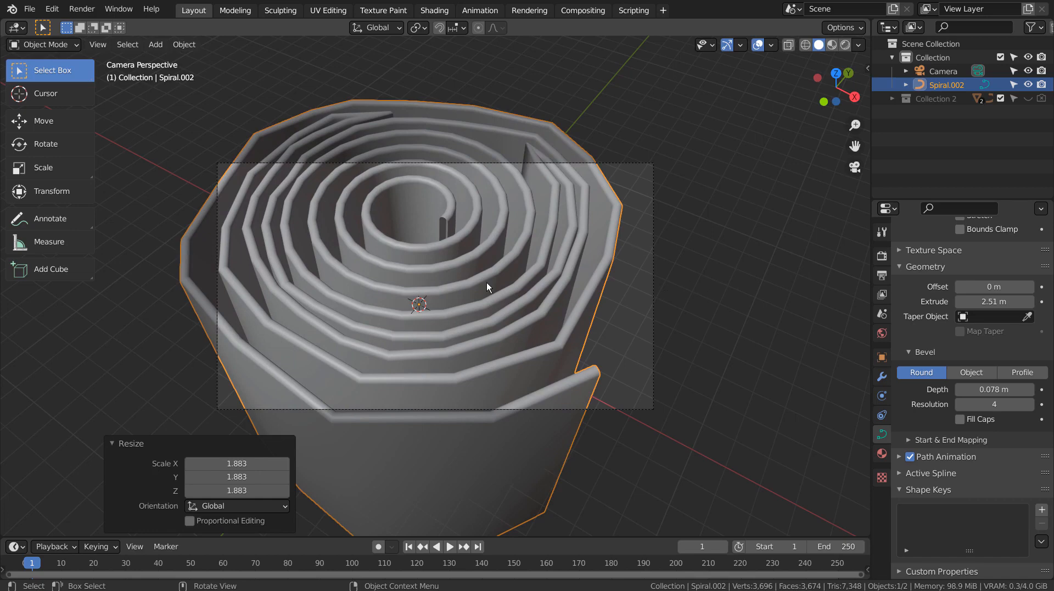
Rotate the spiral about -145° around the global Z axis
scroll(957, 316, up, 6)
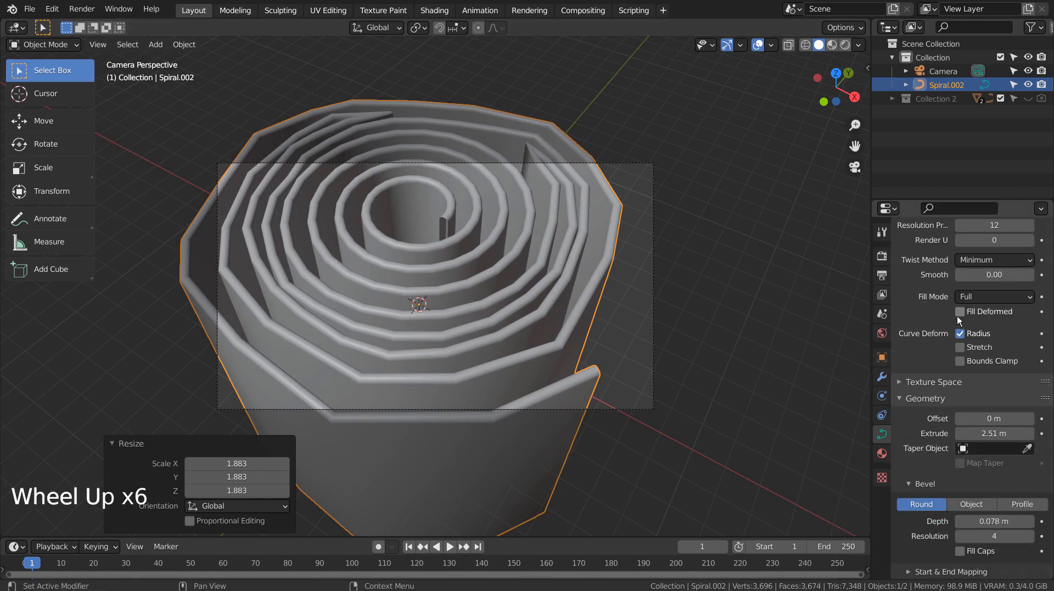
scroll(960, 315, up, 5)
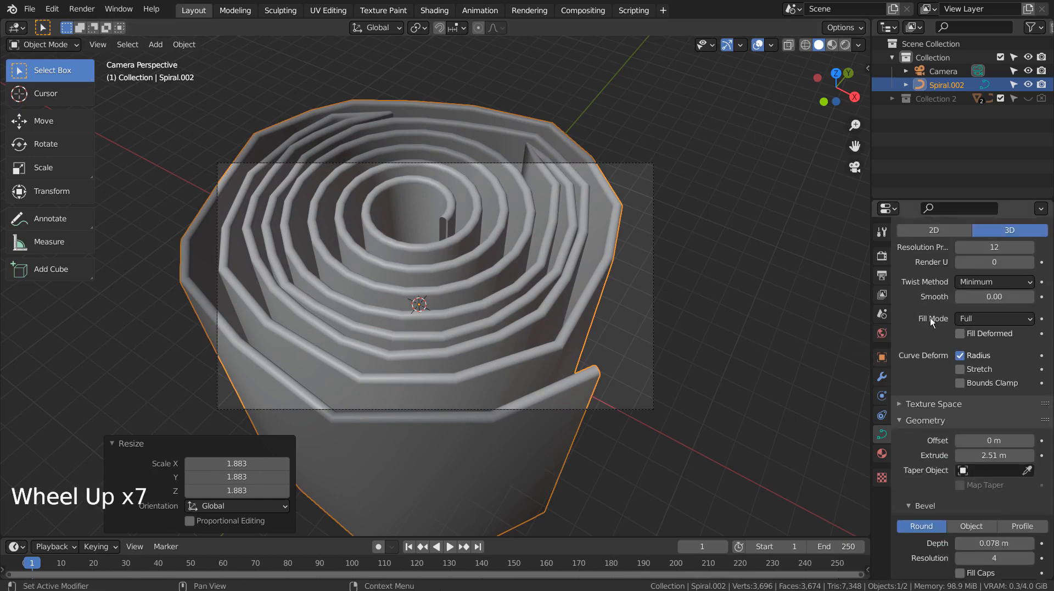
click(516, 278)
key(r)
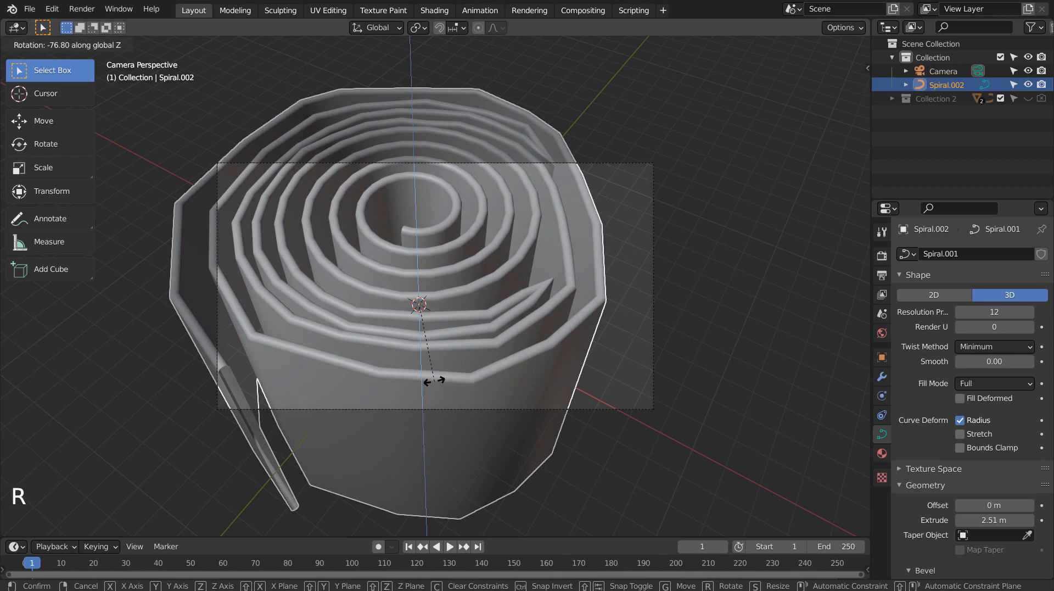
click(318, 368)
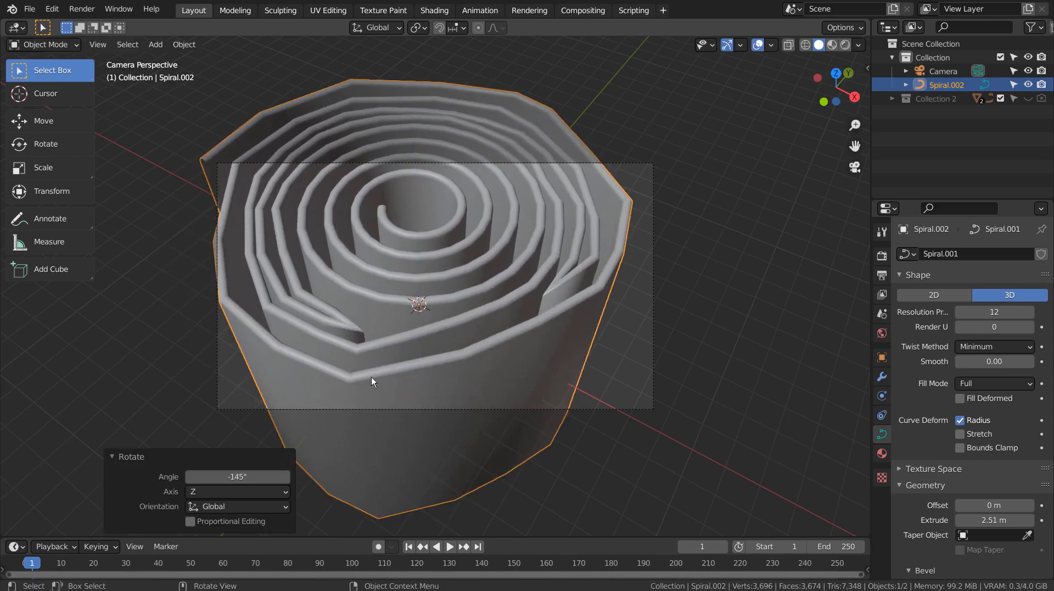
Move the spiral about -2.34 m along Y and about 1.86 m along X within the camera view
key(g)
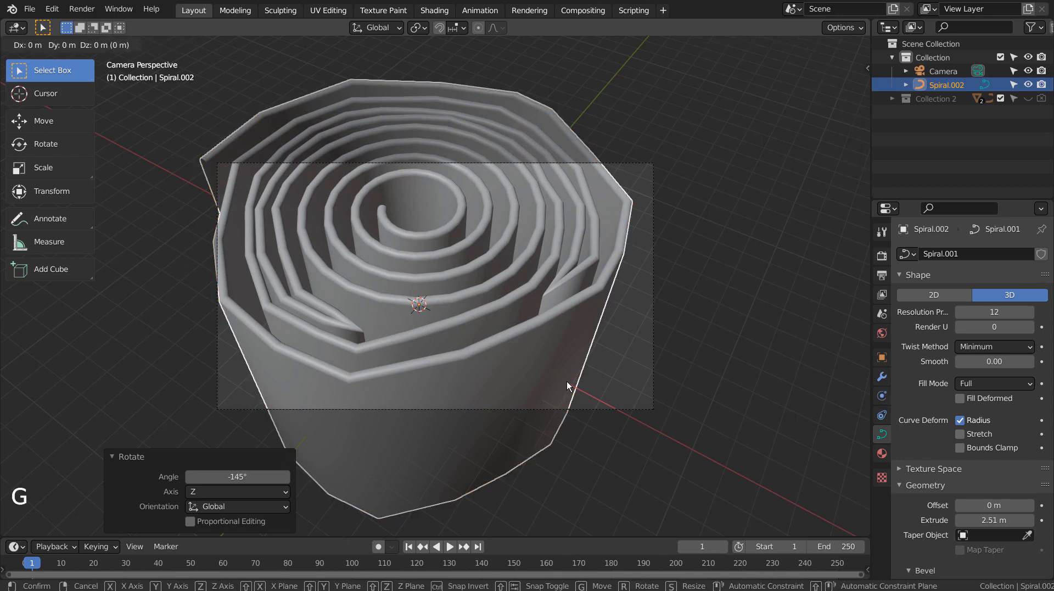
key(y)
click(509, 415)
key(g)
key(x)
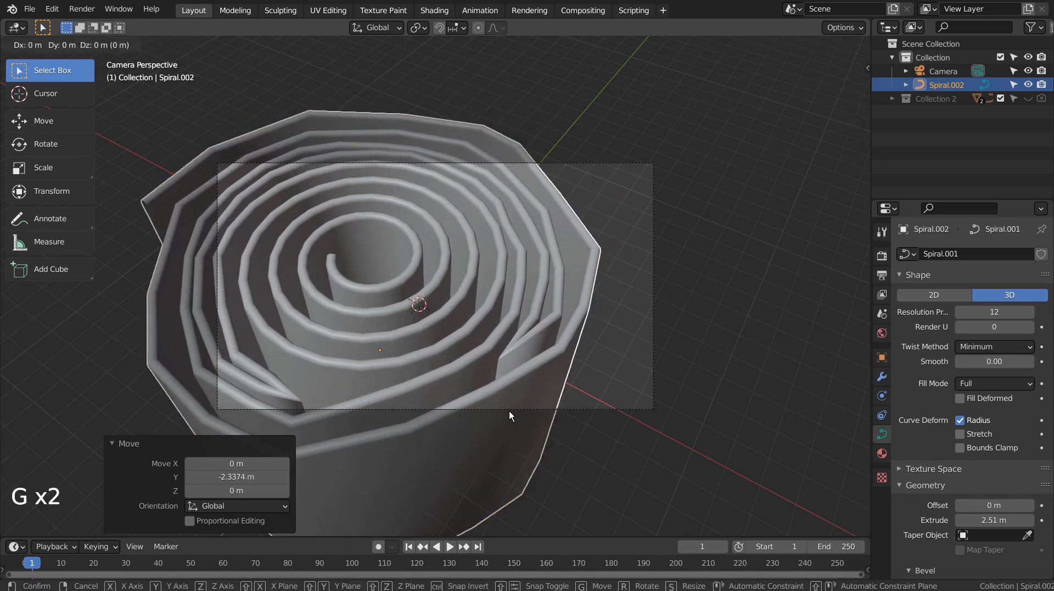
click(565, 419)
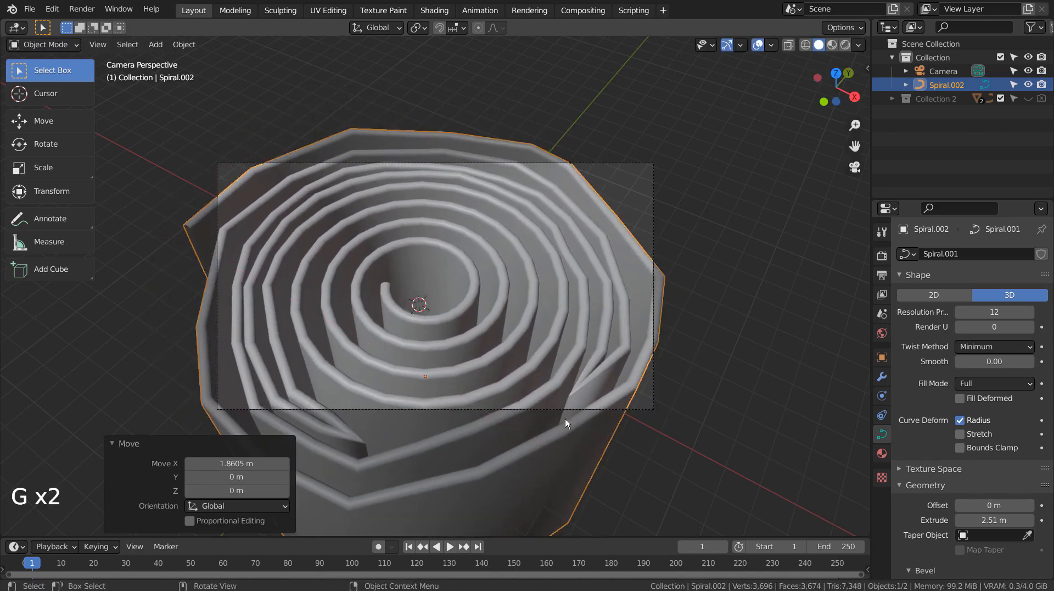
Shift the spiral about 1.21 m along Y and about -0.35 m along X
key(g)
key(y)
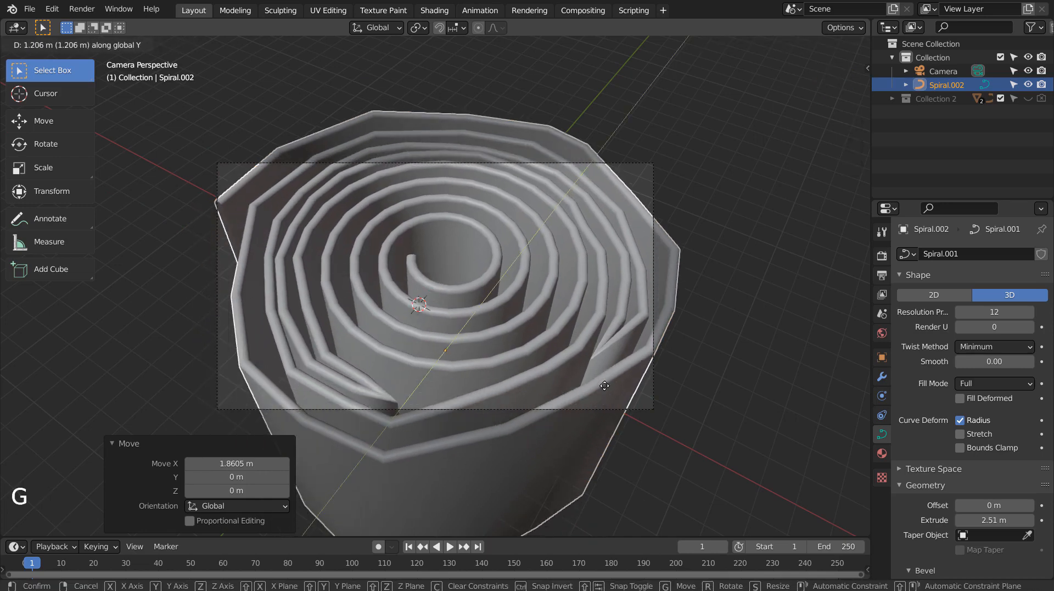
click(604, 385)
key(g)
key(x)
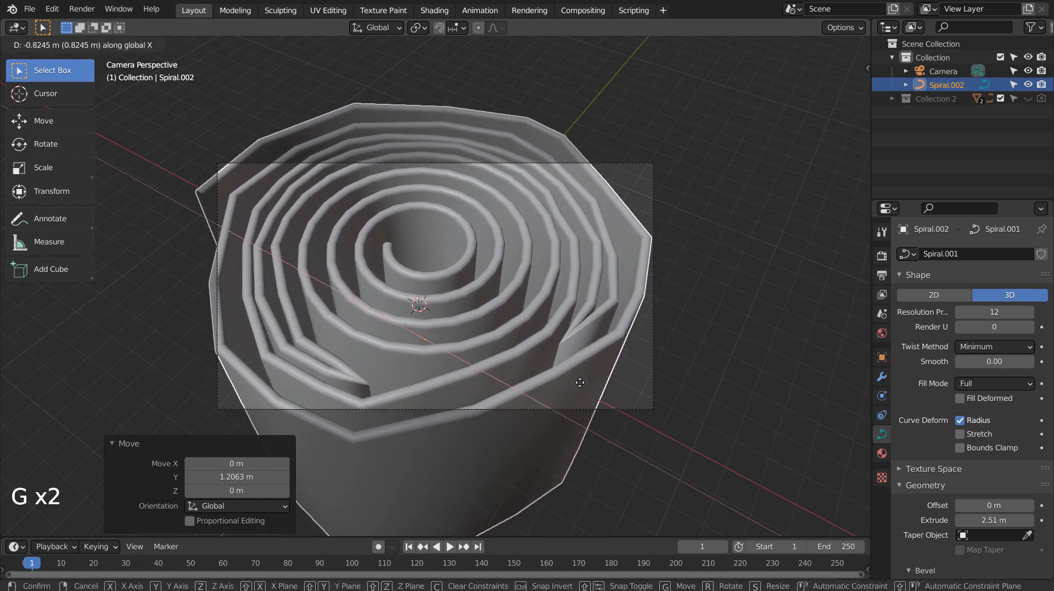
right_click(587, 397)
Fine-tune the spiral's framing with two moves along Y of about -0.19 m and -0.46 m
key(g)
key(y)
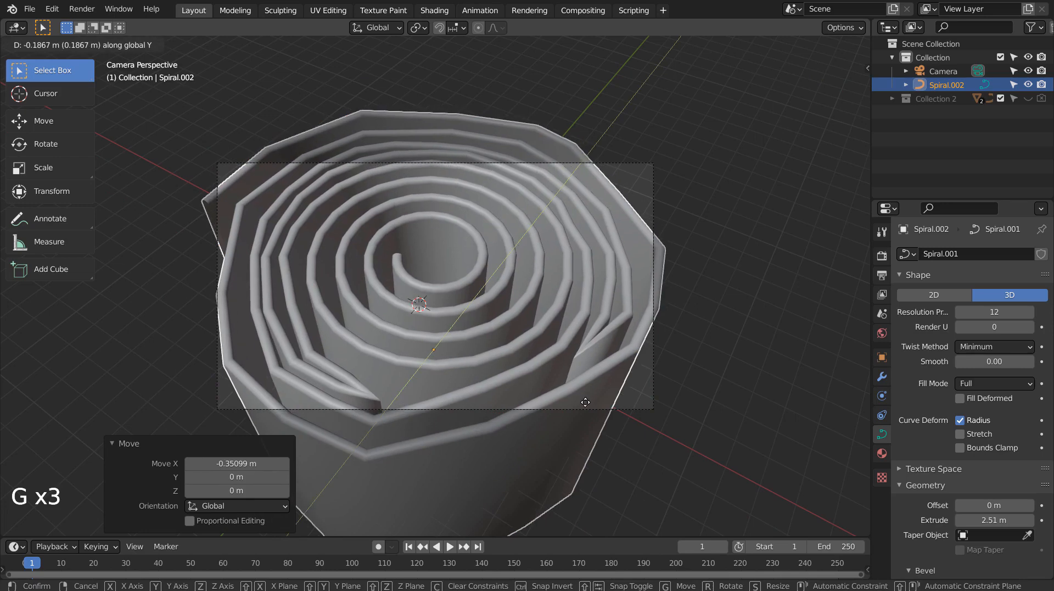
click(585, 402)
key(g)
key(y)
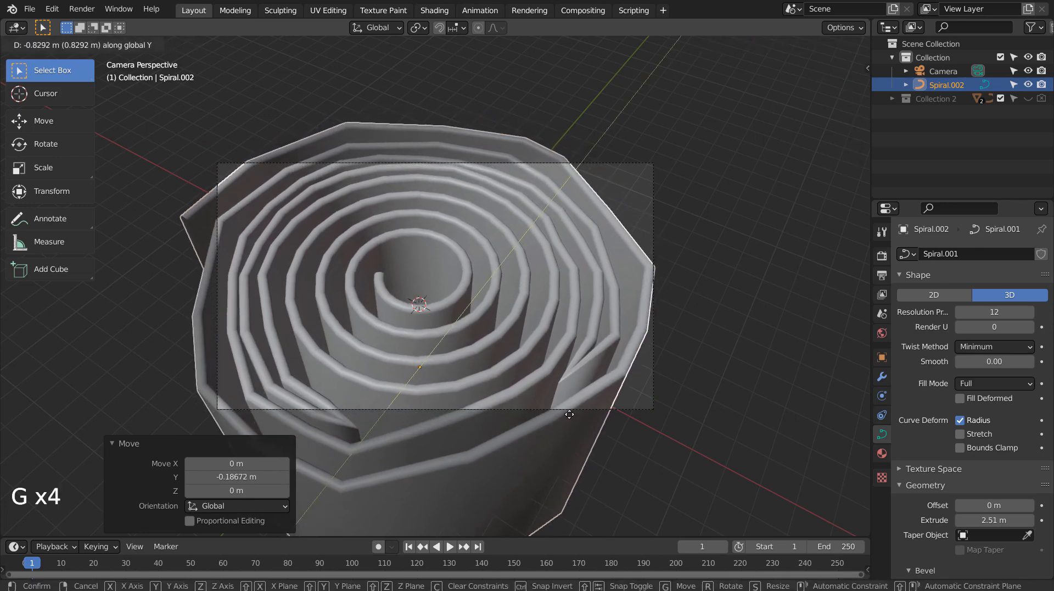
click(574, 409)
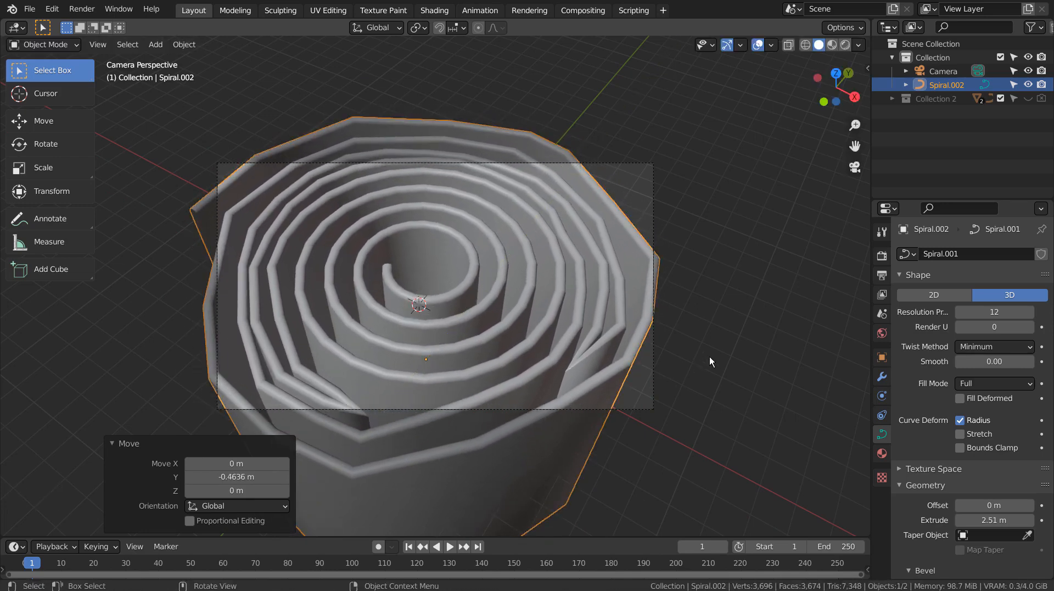
Smooth the spiral with a level 3 subdivision surface and deselect it
right_click(609, 233)
key(ctrl+3)
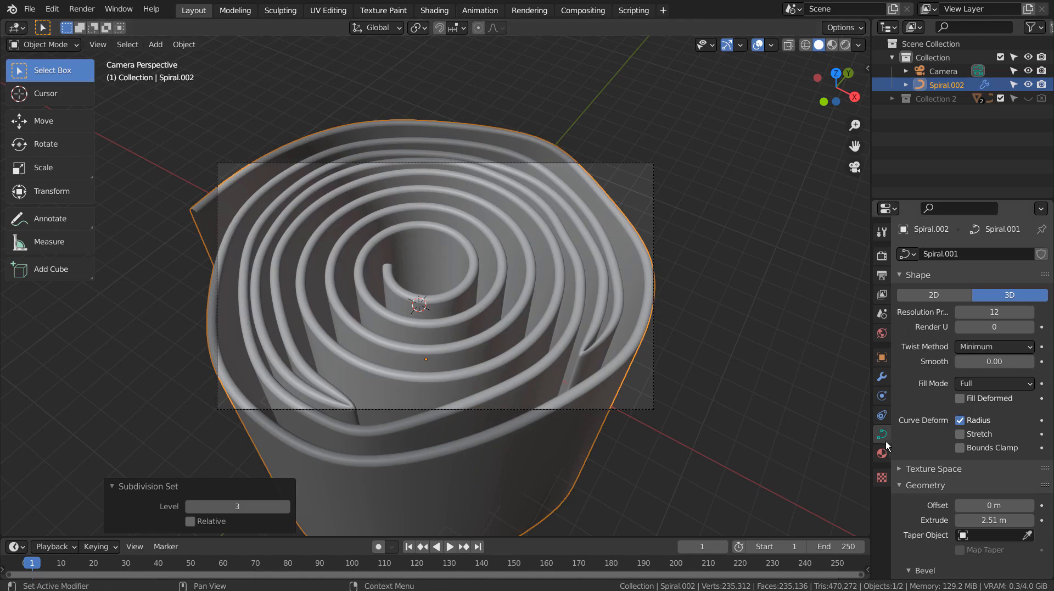
click(684, 139)
Add a plane mesh and scale it up by about 19.67 as a floor under the spiral
key(shift+a)
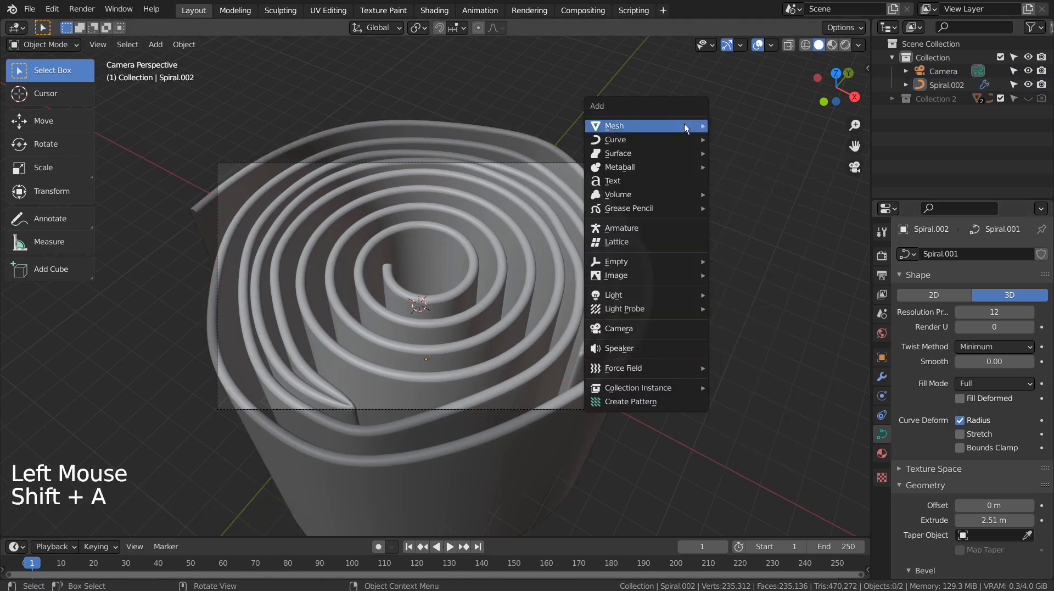
mouse_move(685, 127)
click(733, 126)
key(s)
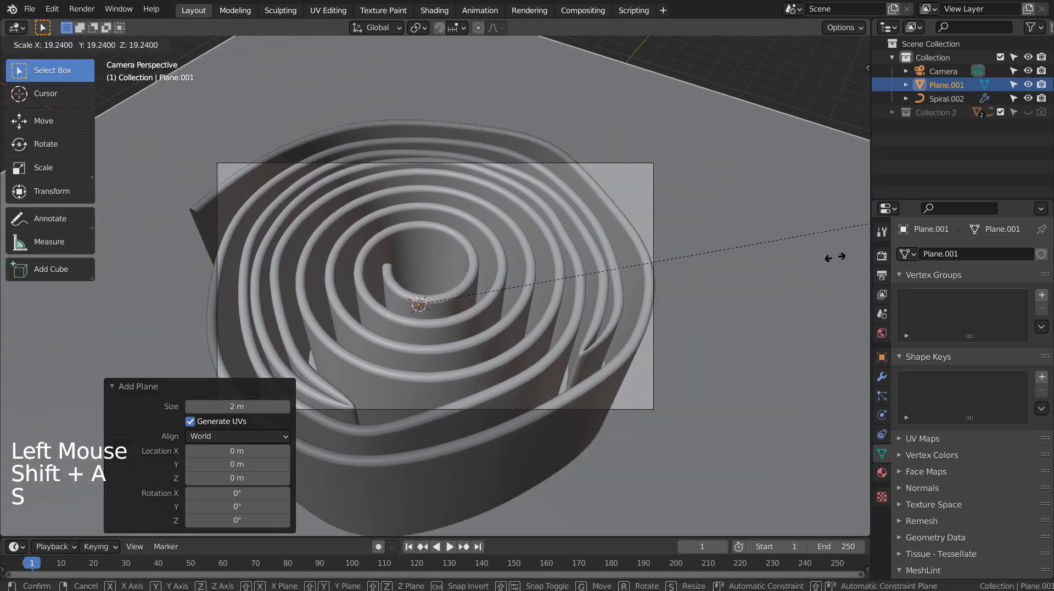
click(18, 243)
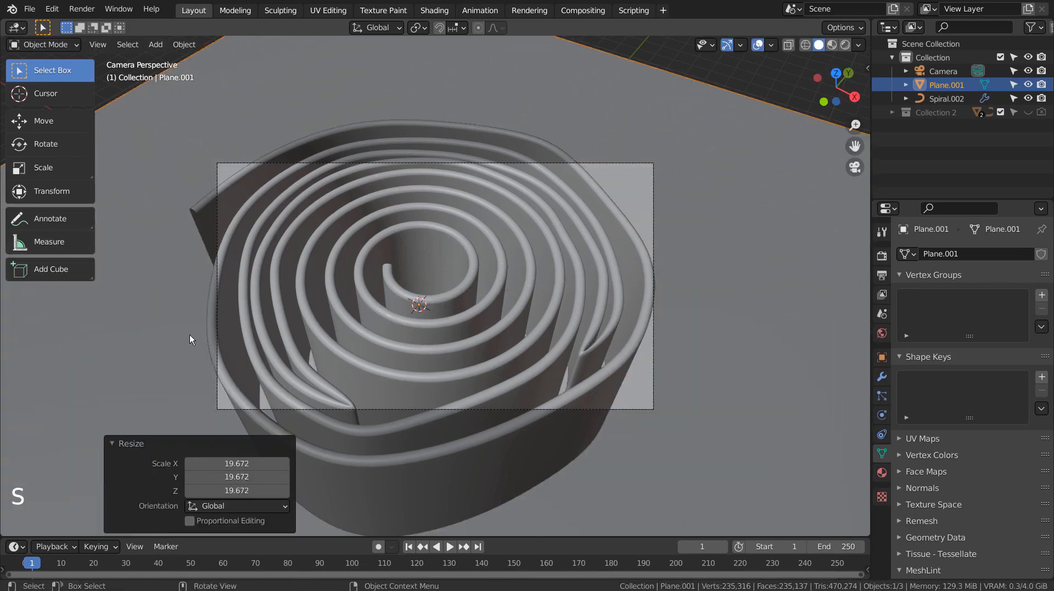
Lower the plane about 4.54 m along Z to near the spiral's base and enlarge it by about 1.142
key(KP_1)
scroll(192, 336, down, 6)
key(g)
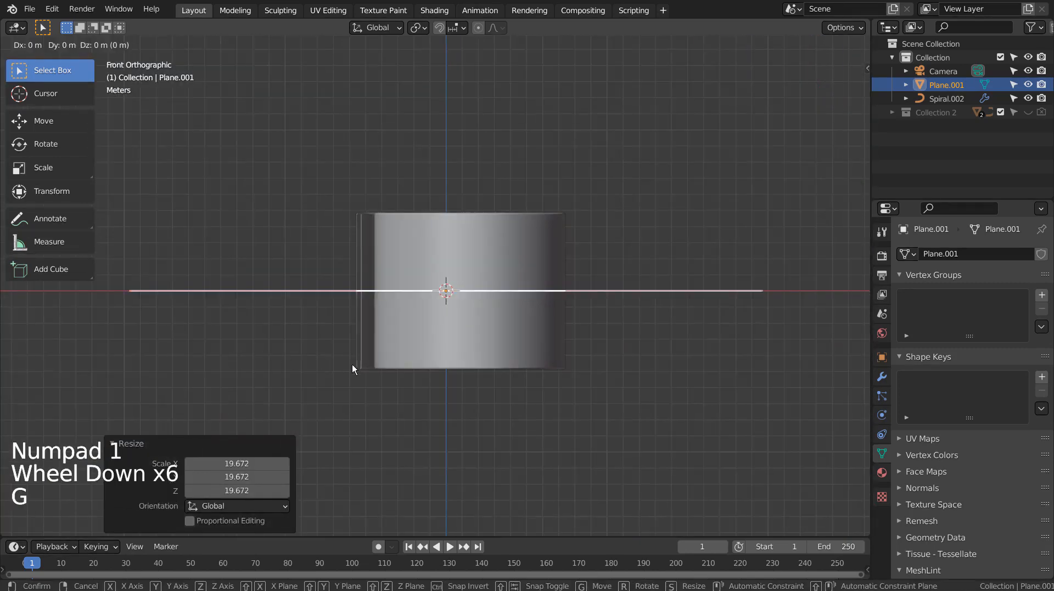
click(354, 434)
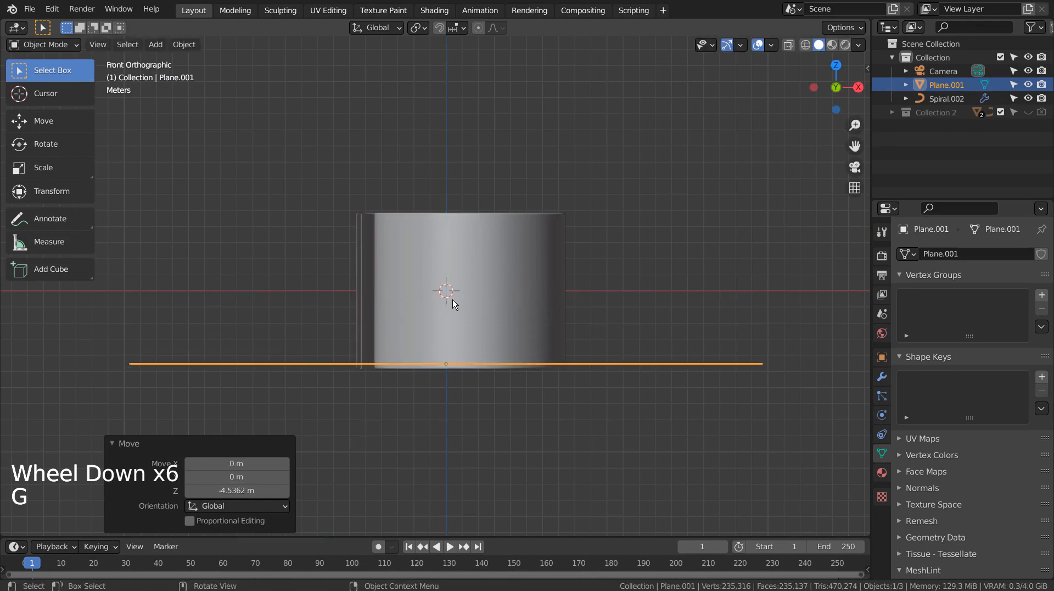
key(KP_0)
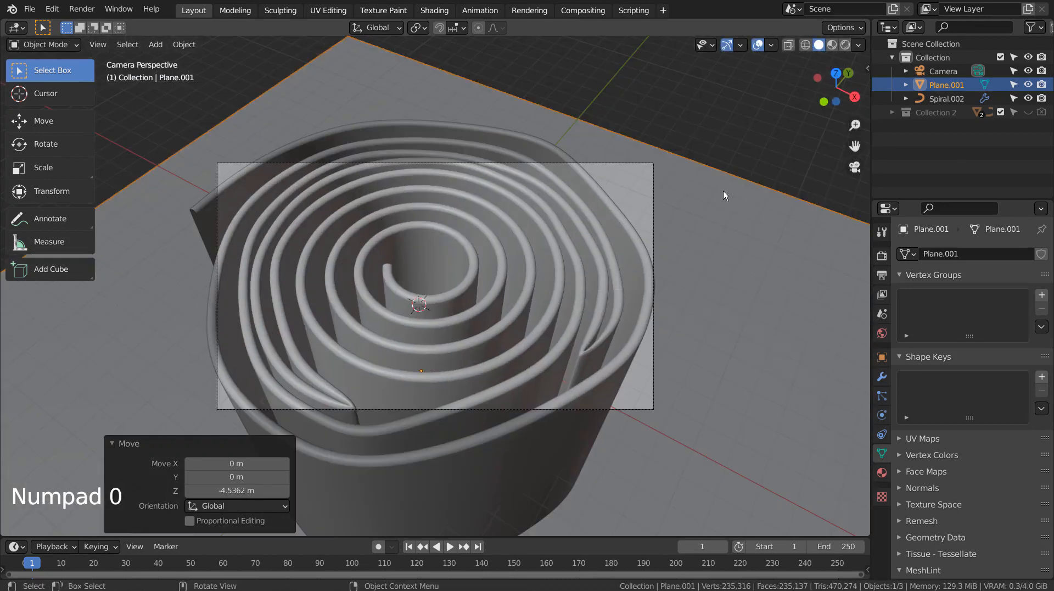
key(s)
click(744, 180)
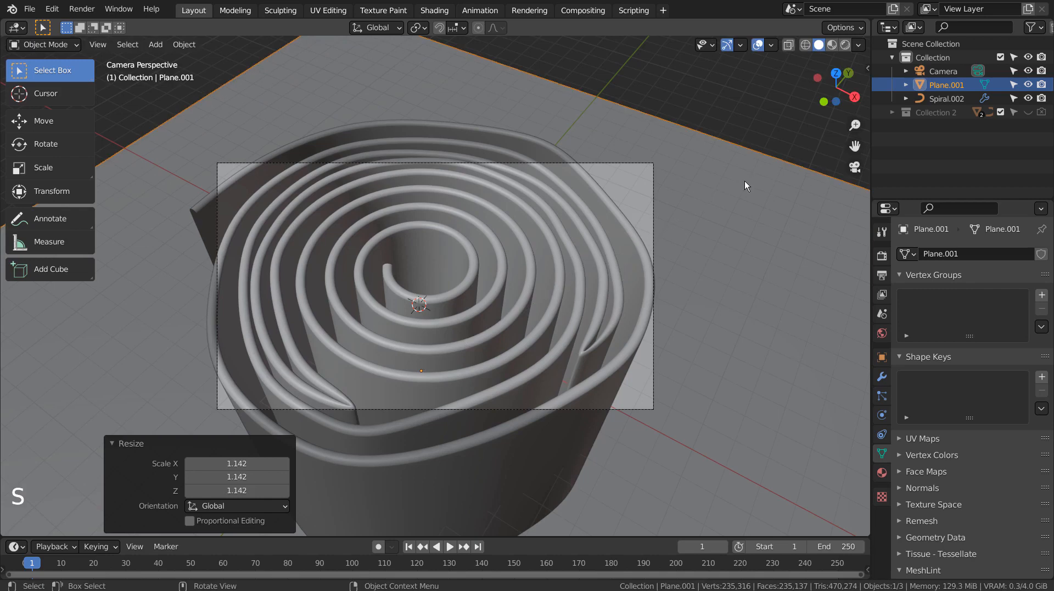
Assign the existing Material.001 to the Spiral.002 curve
click(611, 245)
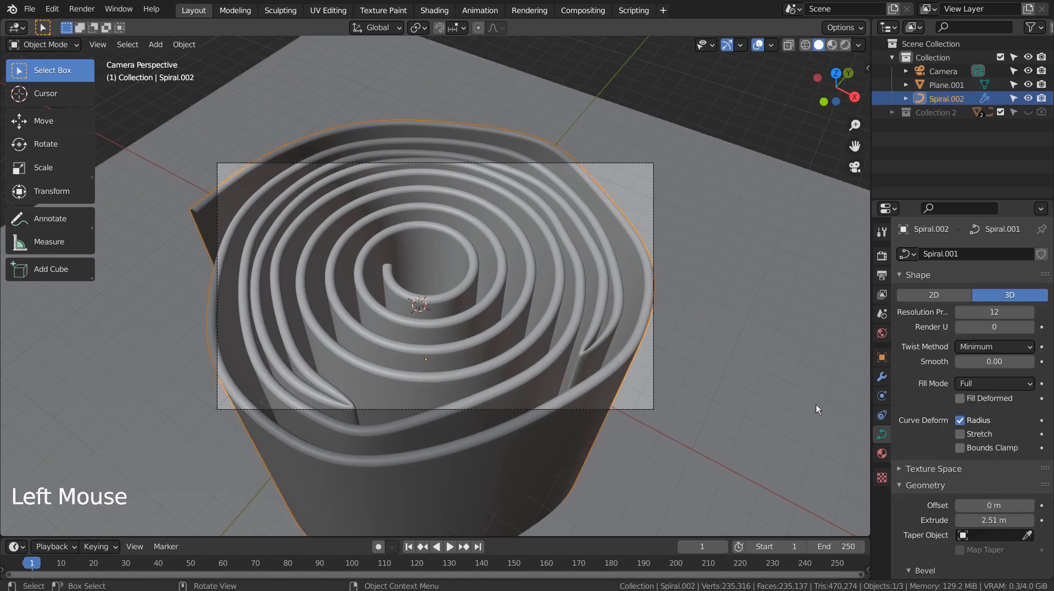
click(881, 453)
click(906, 298)
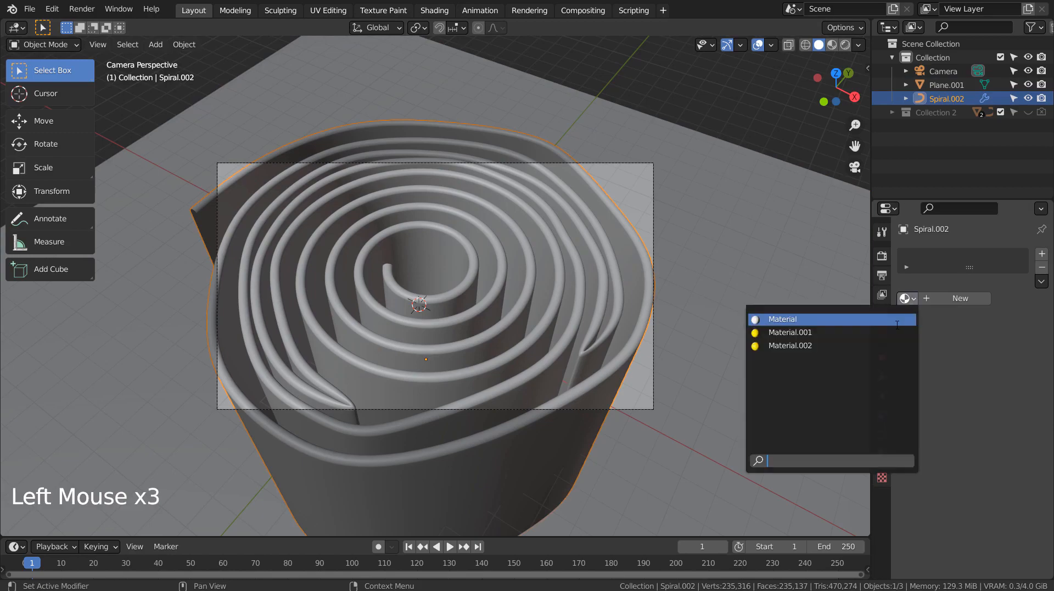
click(881, 334)
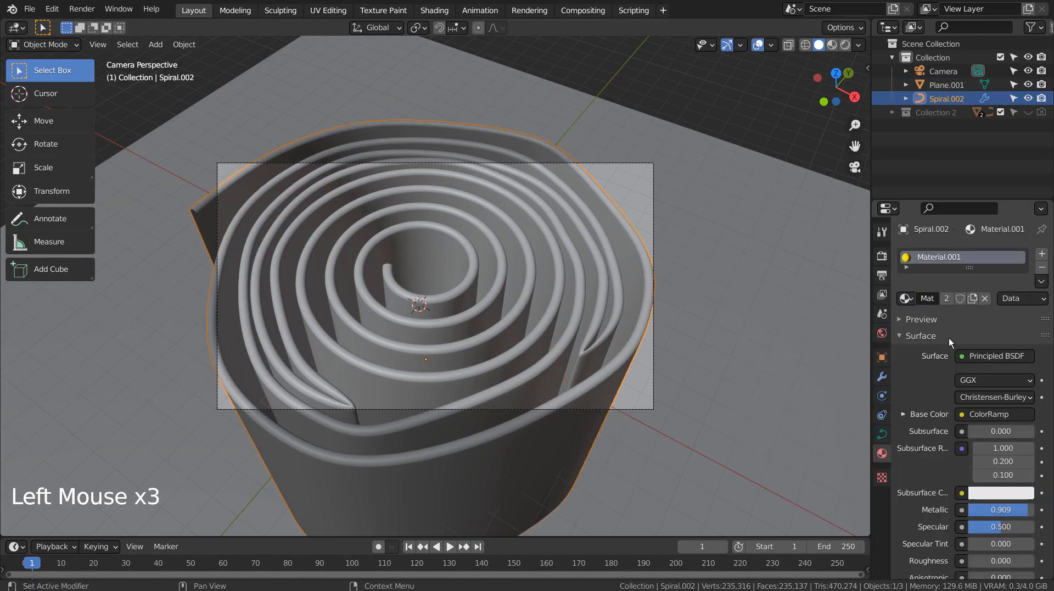
Examine Material.001's full shader node chain in the maximized node editor of the Shading workspace, and restore the layout
click(435, 10)
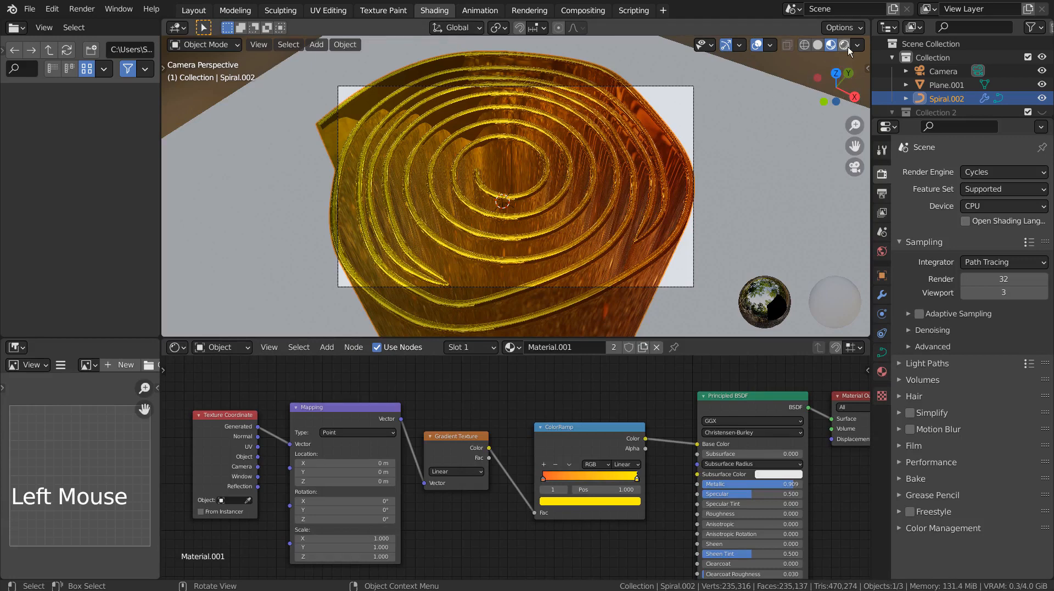
click(633, 362)
key(ctrl+space)
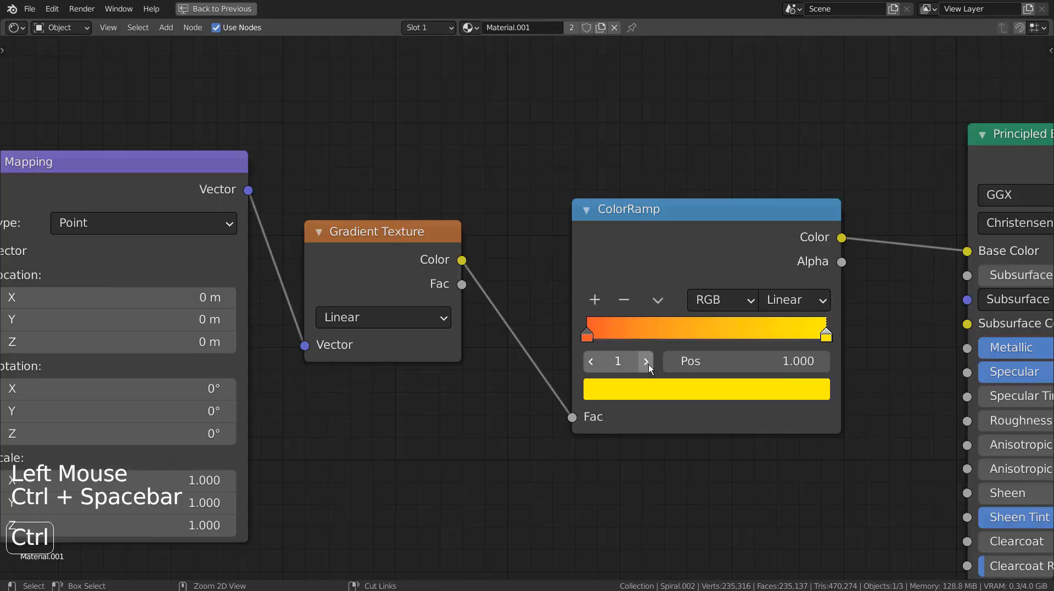
scroll(649, 362, down, 9)
shift+middle_drag(649, 363, 607, 327)
scroll(607, 327, up, 2)
shift+middle_drag(622, 378, 632, 365)
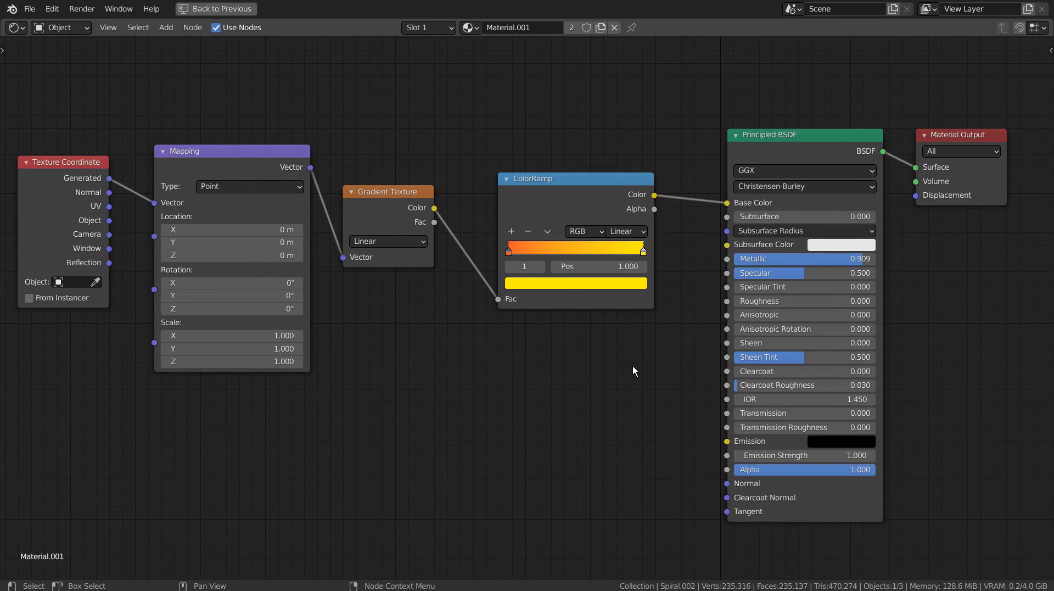
key(ctrl)
key(ctrl+space)
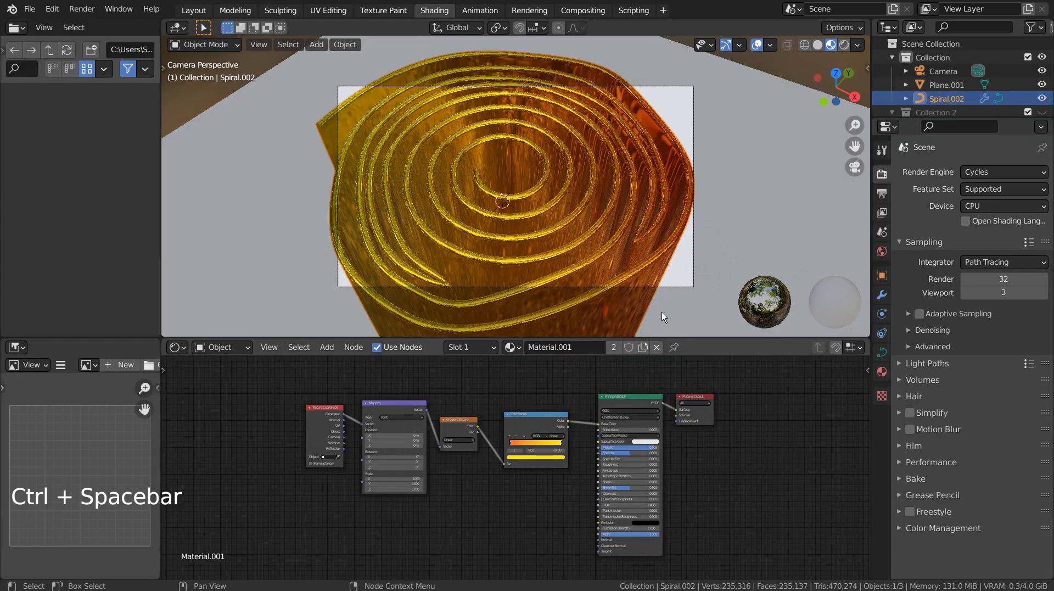
Assign the existing Material.002 to the floor plane Plane.001
click(743, 149)
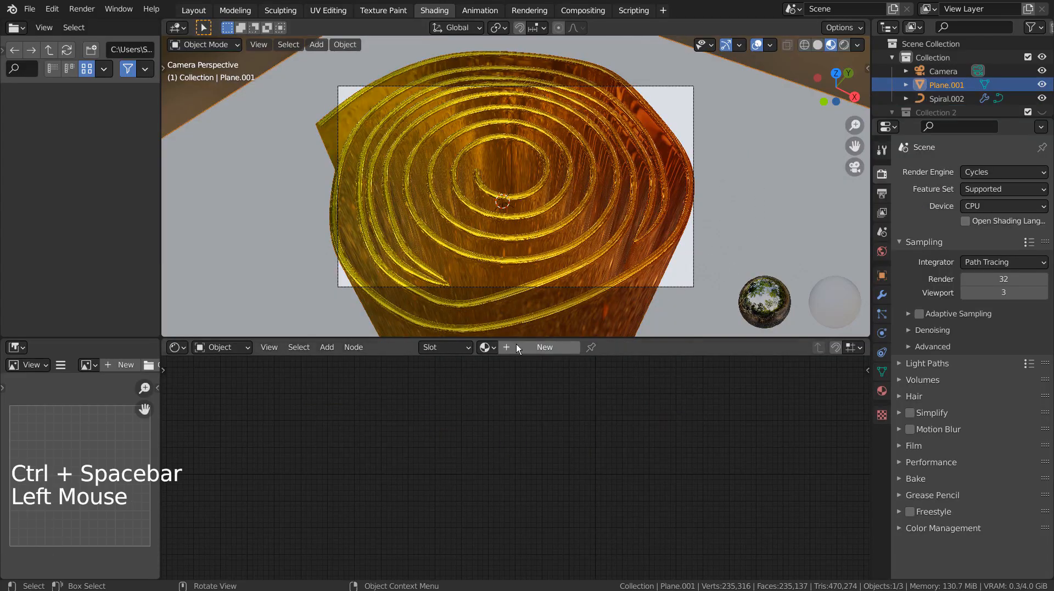
click(484, 347)
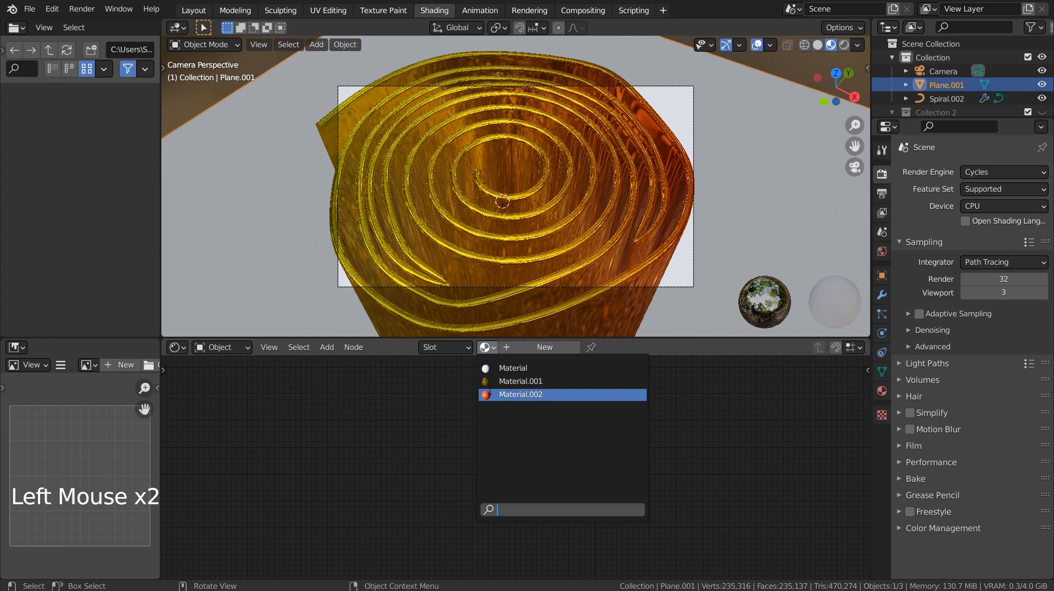
click(521, 394)
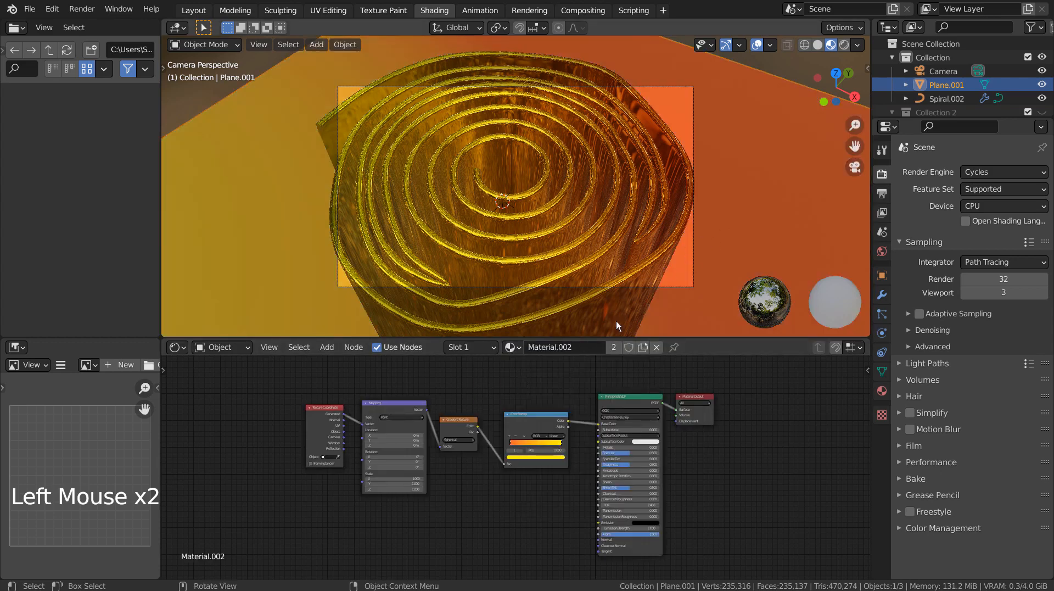
Examine Material.002's node graph in the maximized editor, and review the scene's render settings in the Layout workspace
click(541, 378)
key(ctrl+space)
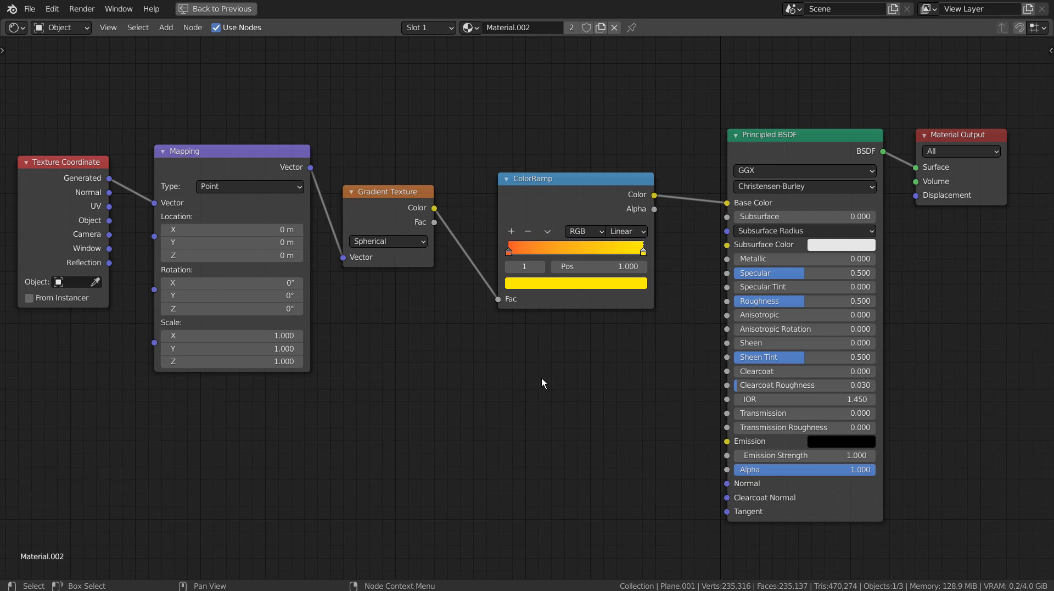
key(ctrl)
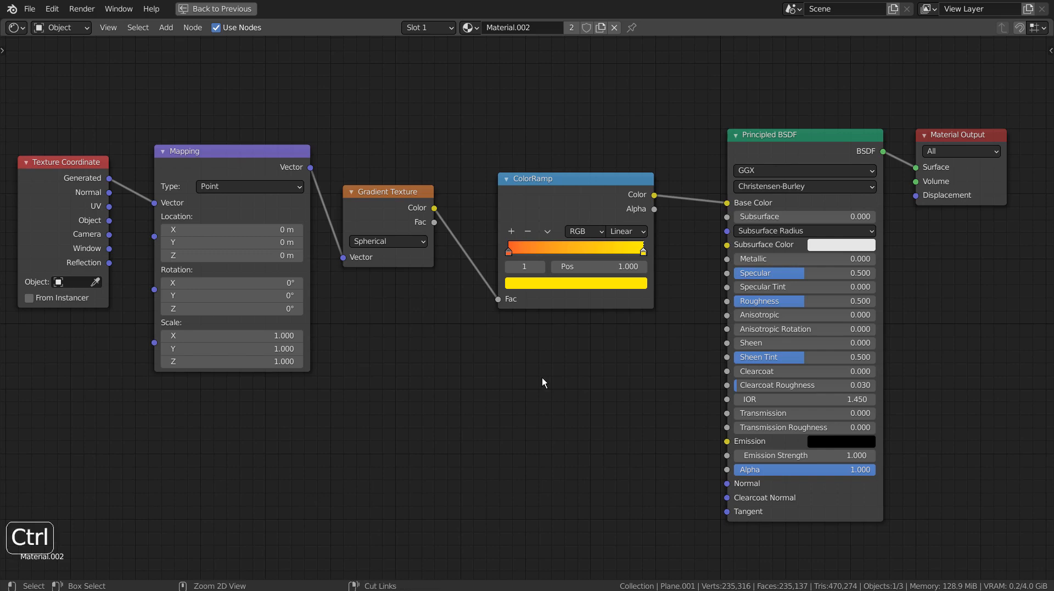
key(ctrl+space)
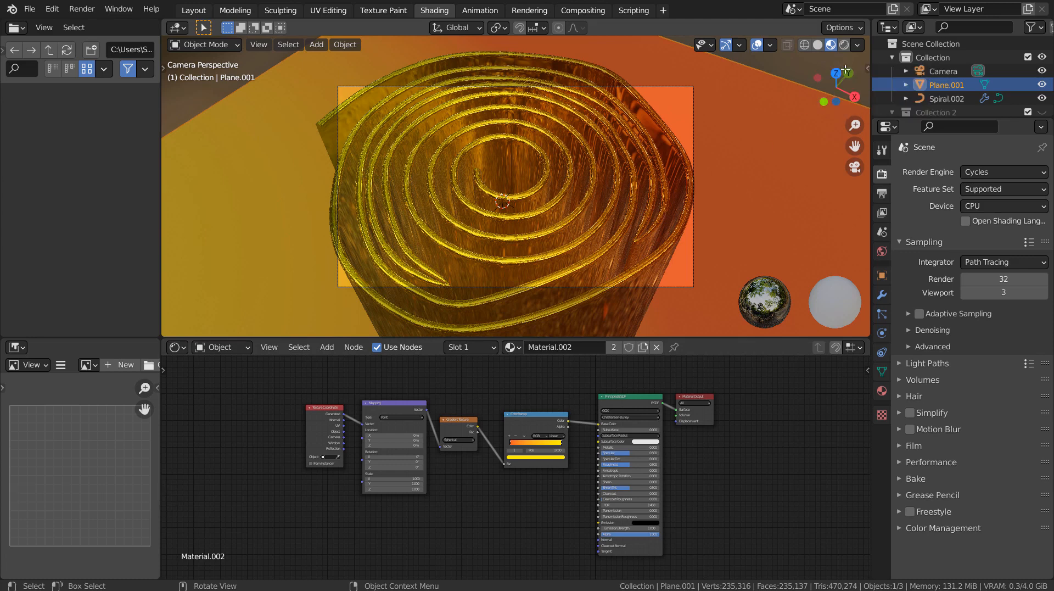
click(200, 9)
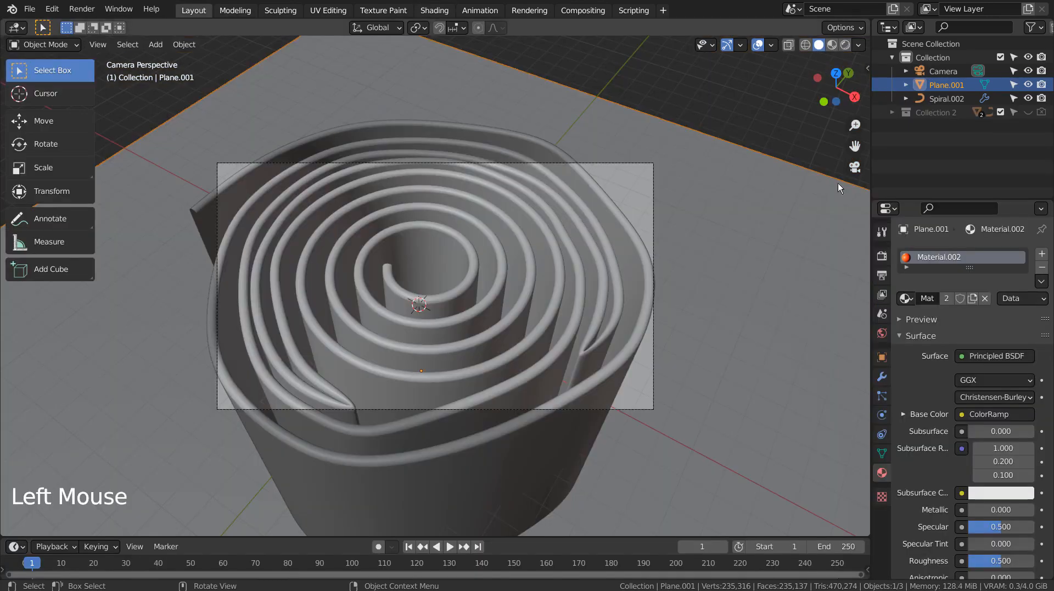
click(881, 255)
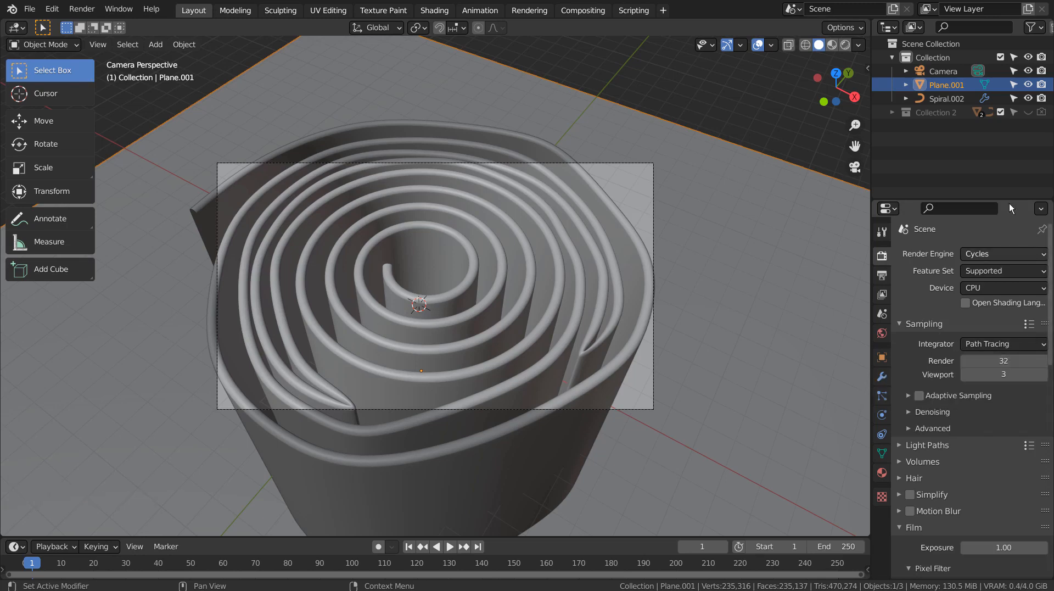
Show Collection 2 in viewport and renders, and hide Plane.001 and Spiral.002 from both
click(1027, 110)
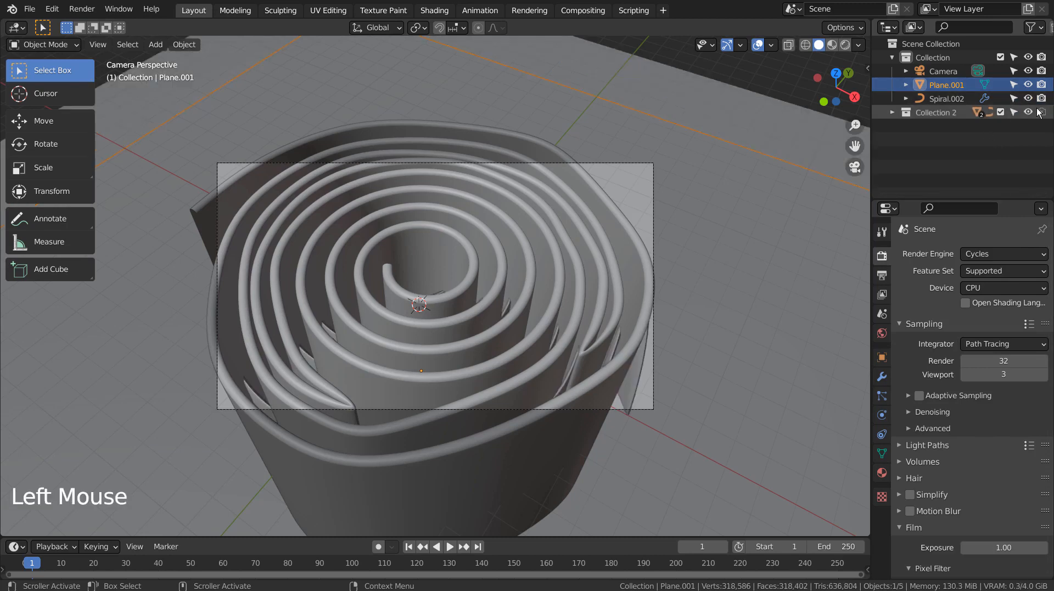
click(1039, 111)
click(1029, 85)
click(1029, 98)
click(1041, 98)
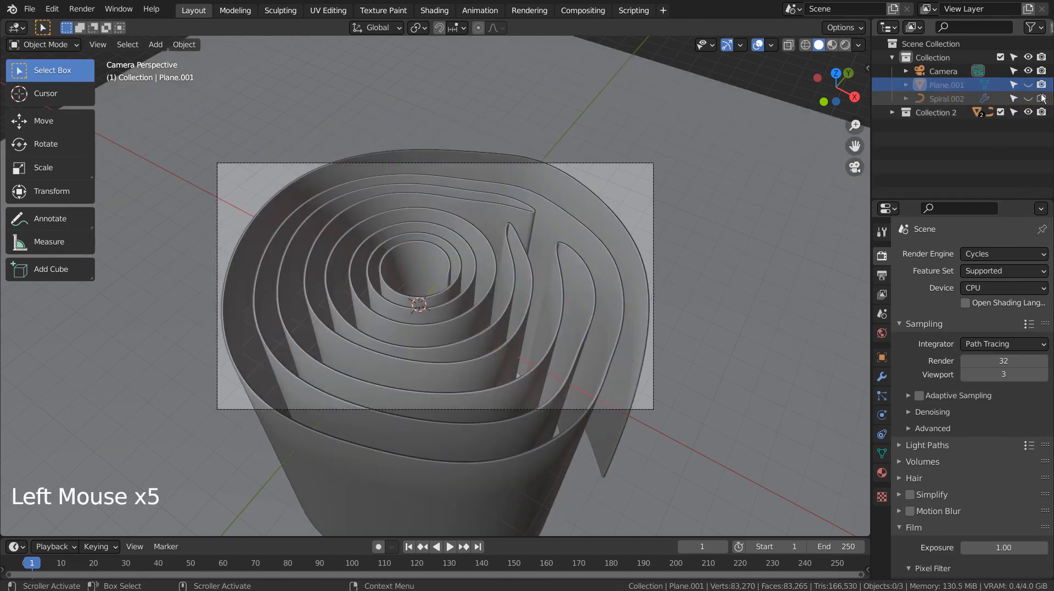
click(1041, 84)
Review the world lighting and Easy HDRI settings, and preview the scene in rendered shading before returning to solid shading
click(476, 267)
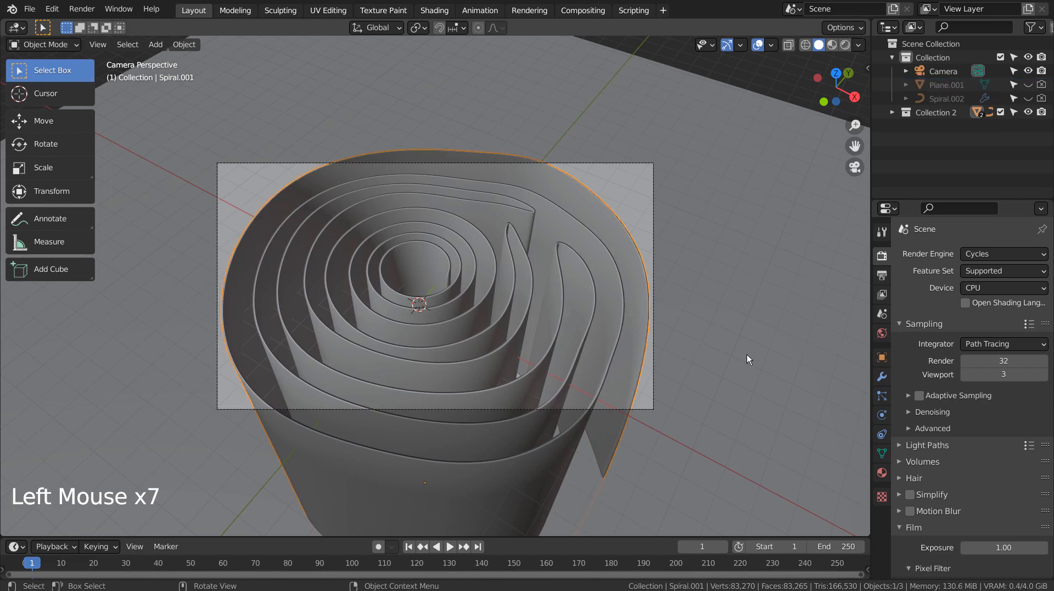
click(878, 337)
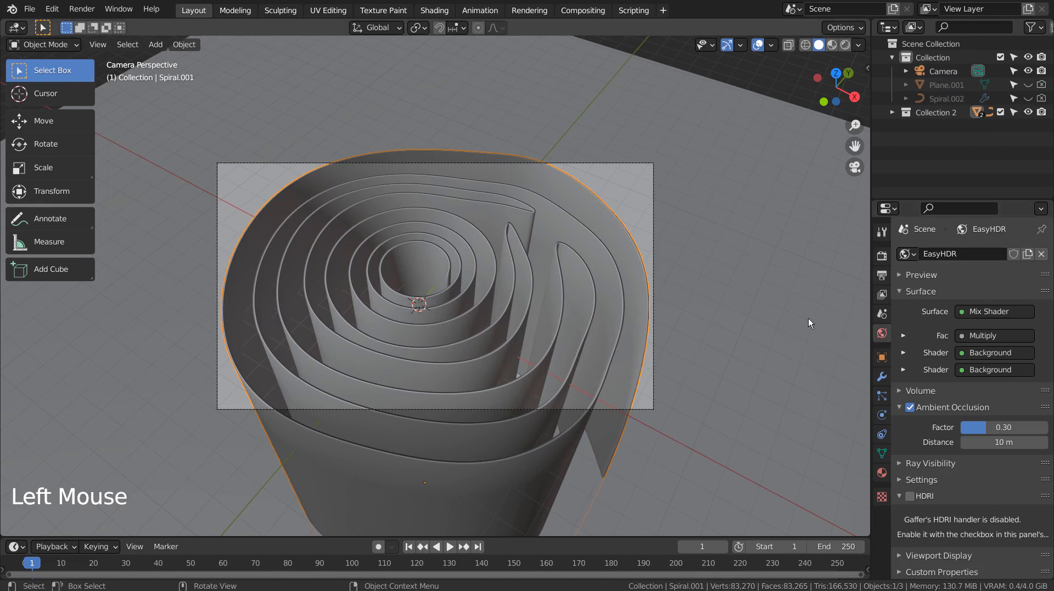
key(n)
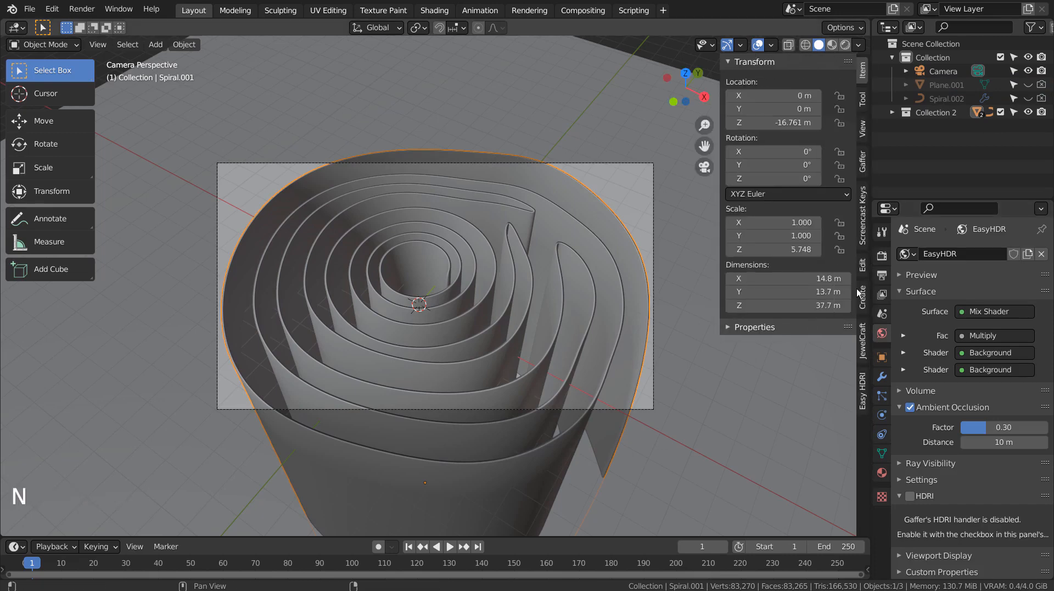
click(863, 387)
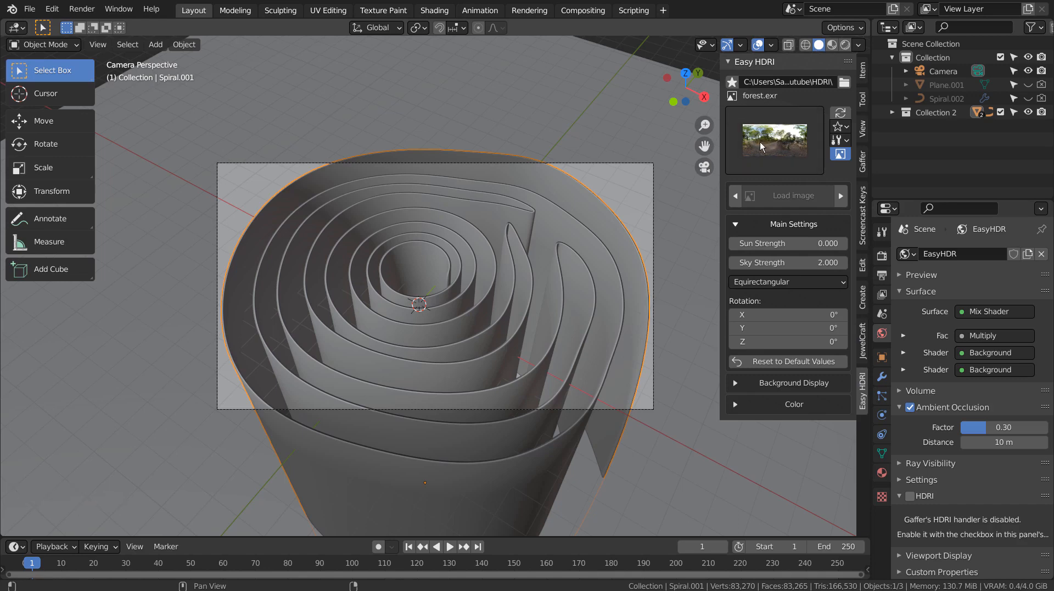
click(830, 45)
click(845, 46)
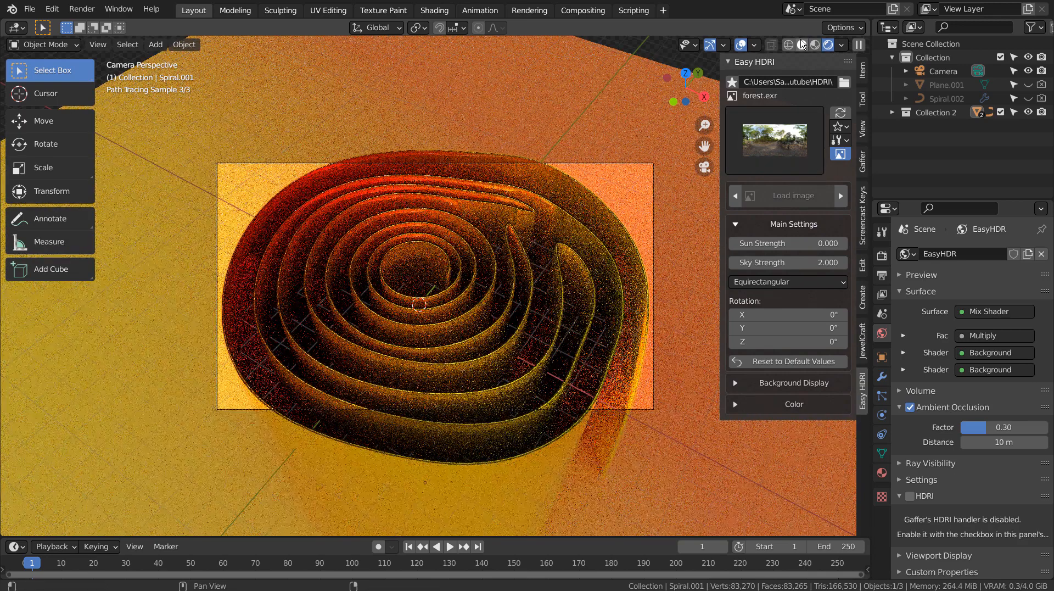
click(802, 47)
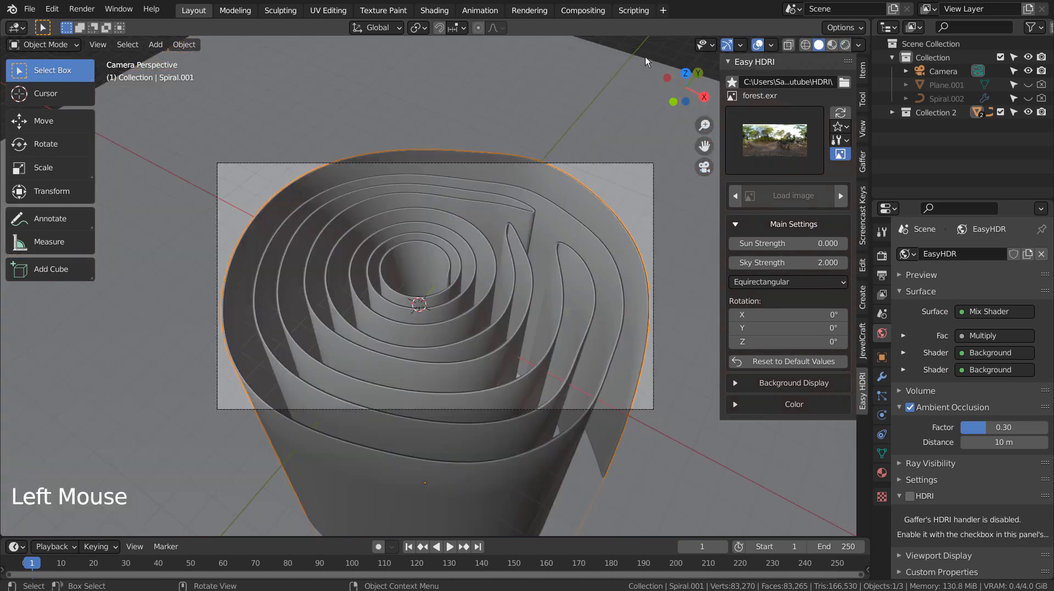